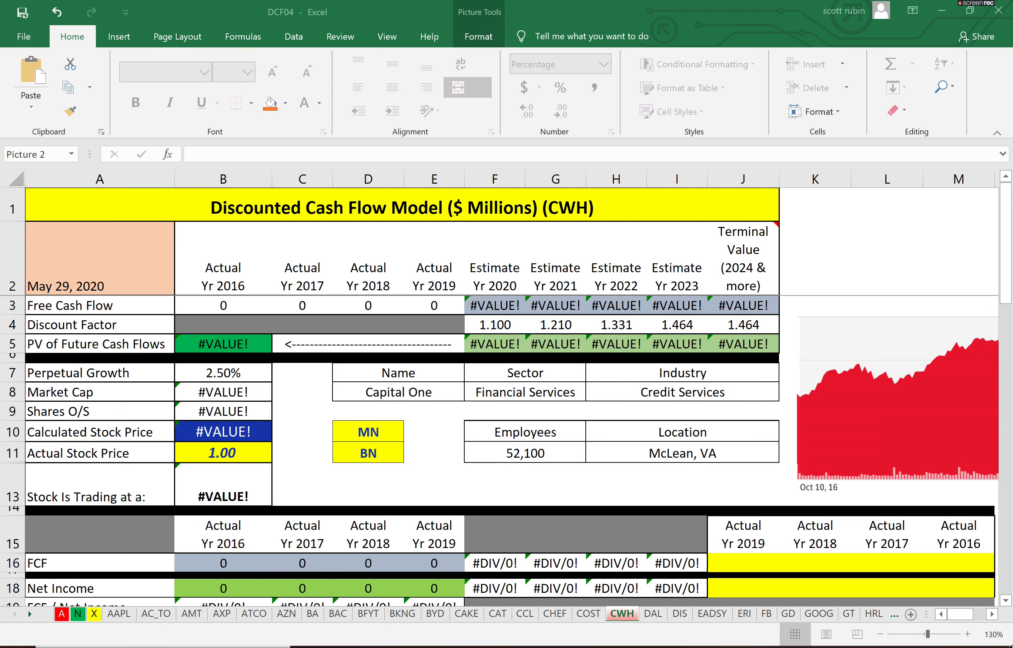
Step: Enter CWH's market cap of 1.869 in D11 after checking the quote page
{"action": "key", "text": "alt+Tab"}
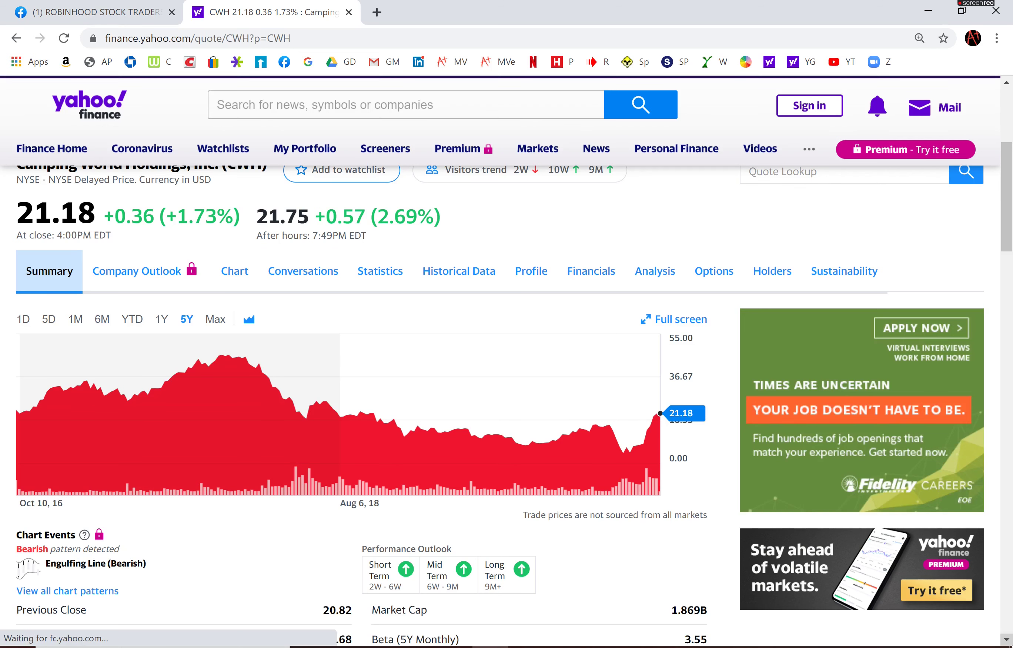
{"action": "key", "text": "alt+Tab"}
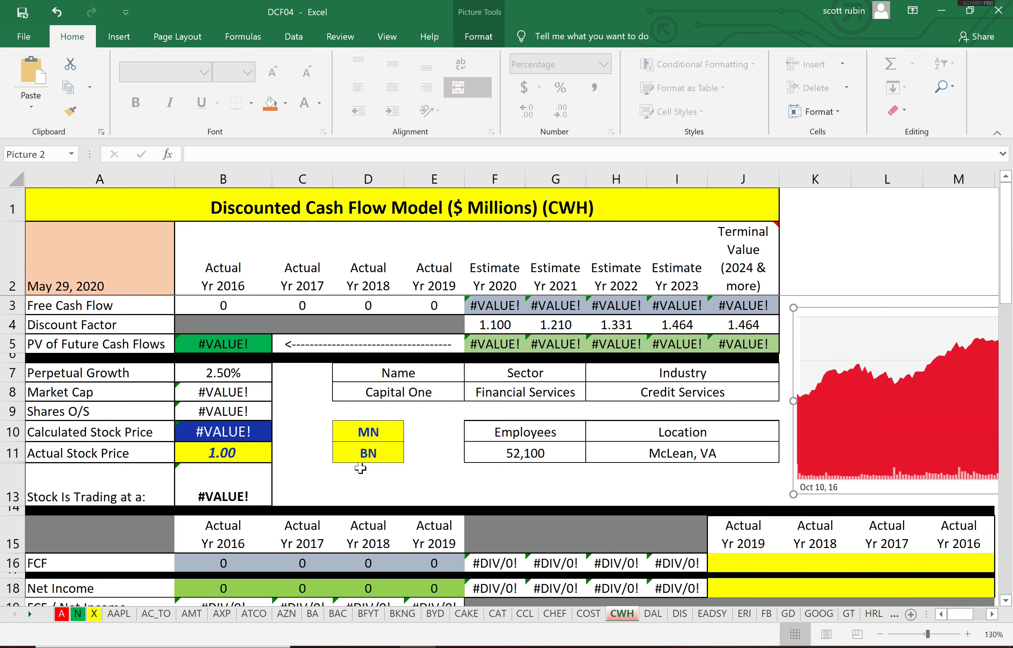
{"action": "left_click", "coordinate": [359, 458]}
{"action": "type", "text": "1"}
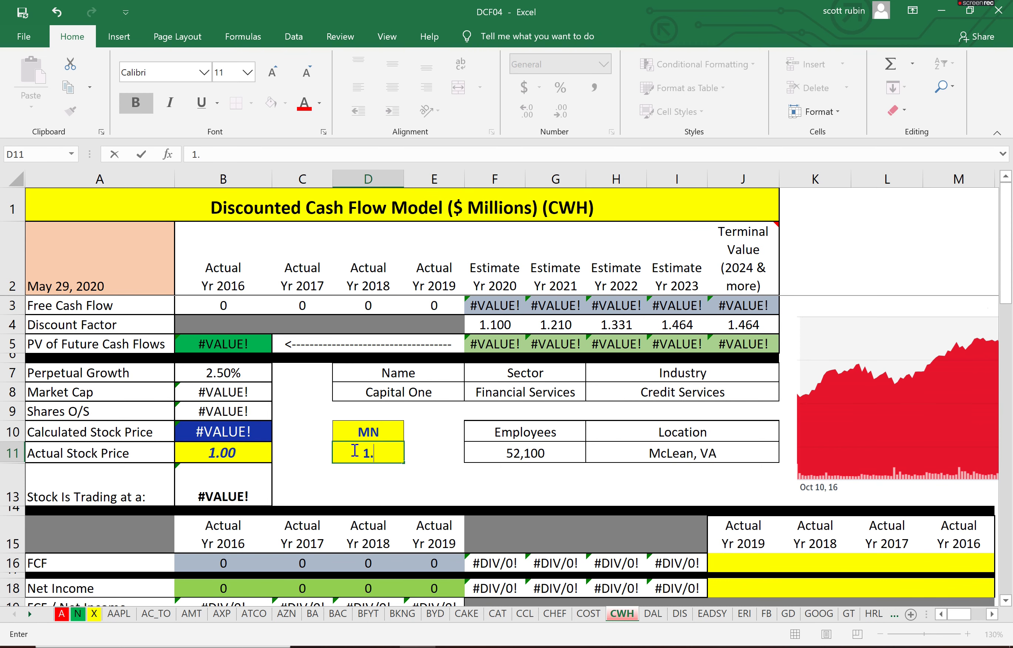
{"action": "type", "text": ".869"}
{"action": "key", "text": "Return"}
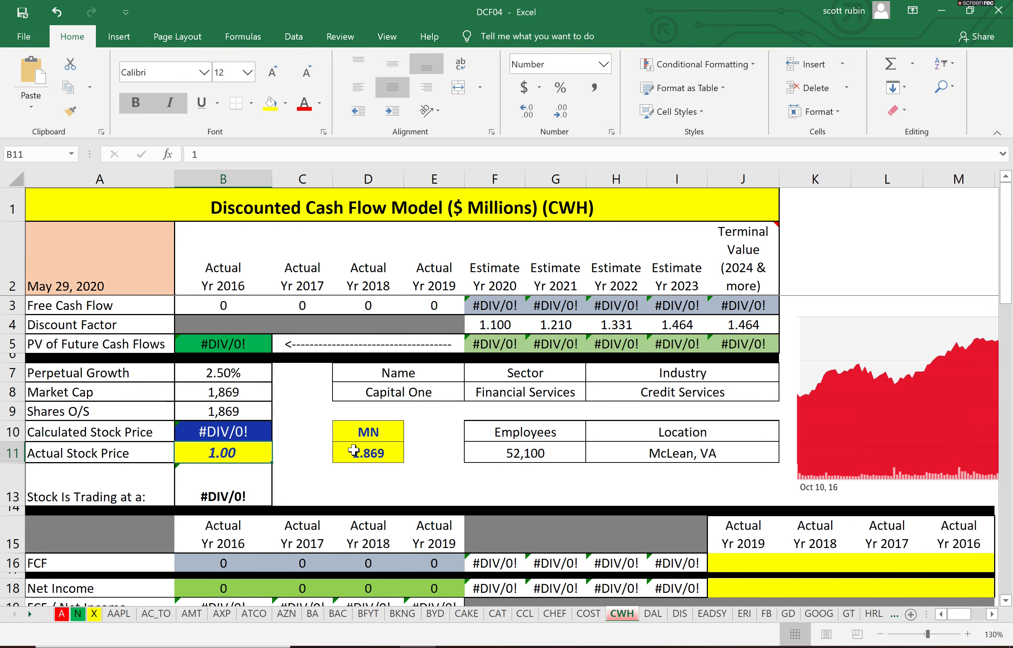
Step: Enter the actual stock price 21.18 in B11 and confirm shares outstanding work out to 88
{"action": "key", "text": "alt+Tab"}
{"action": "key", "text": "alt+Tab"}
{"action": "type", "text": "21"}
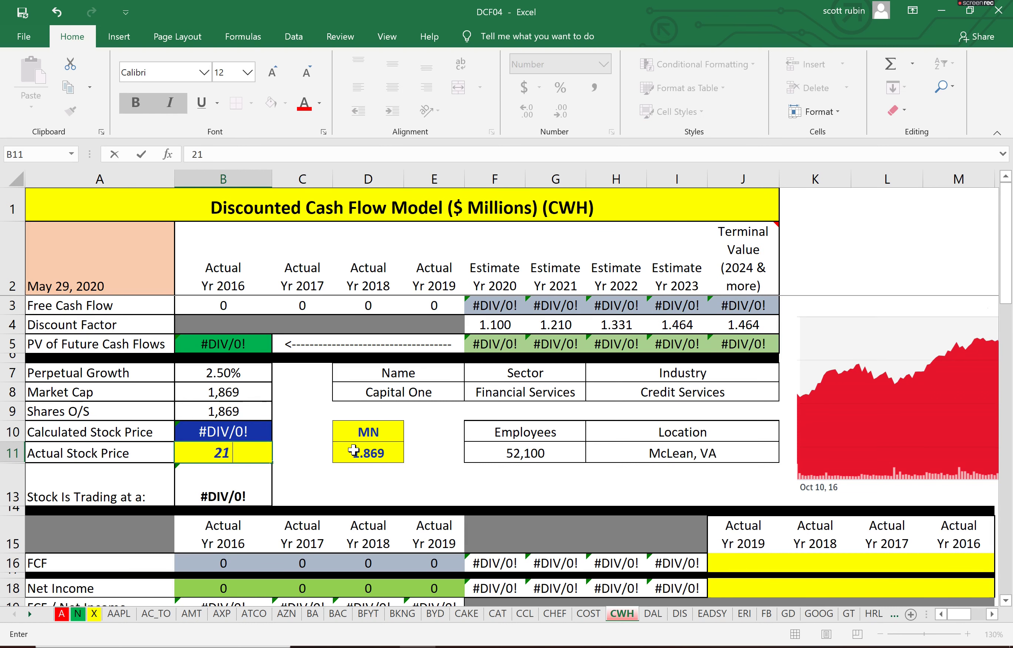
{"action": "type", "text": ".18"}
{"action": "key", "text": "Return"}
{"action": "left_click", "coordinate": [354, 450]}
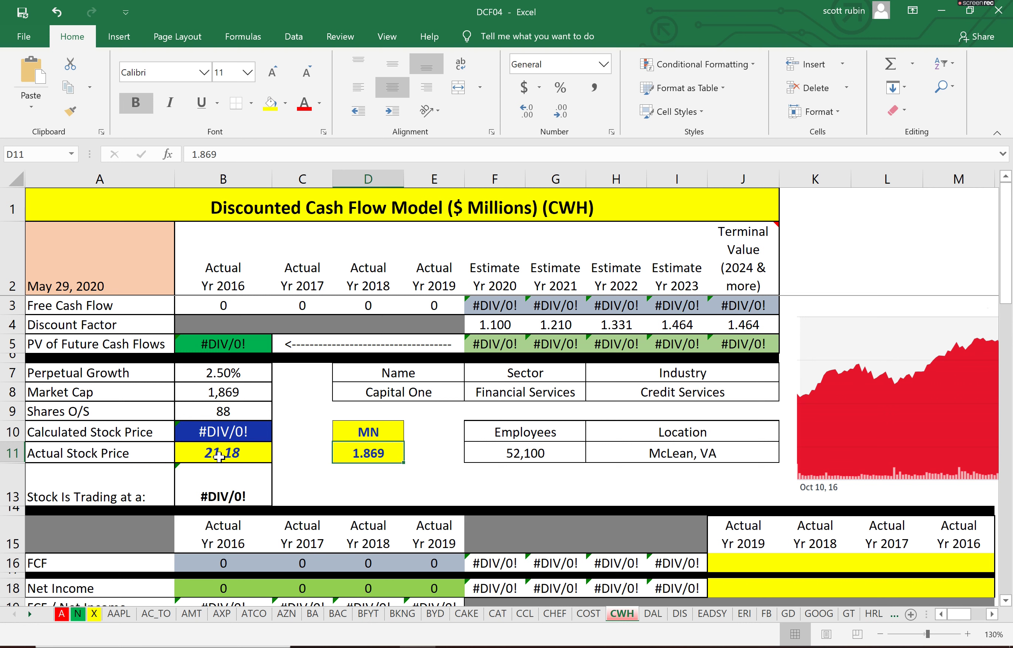
{"action": "left_click", "coordinate": [223, 408]}
{"action": "left_click", "coordinate": [730, 561]}
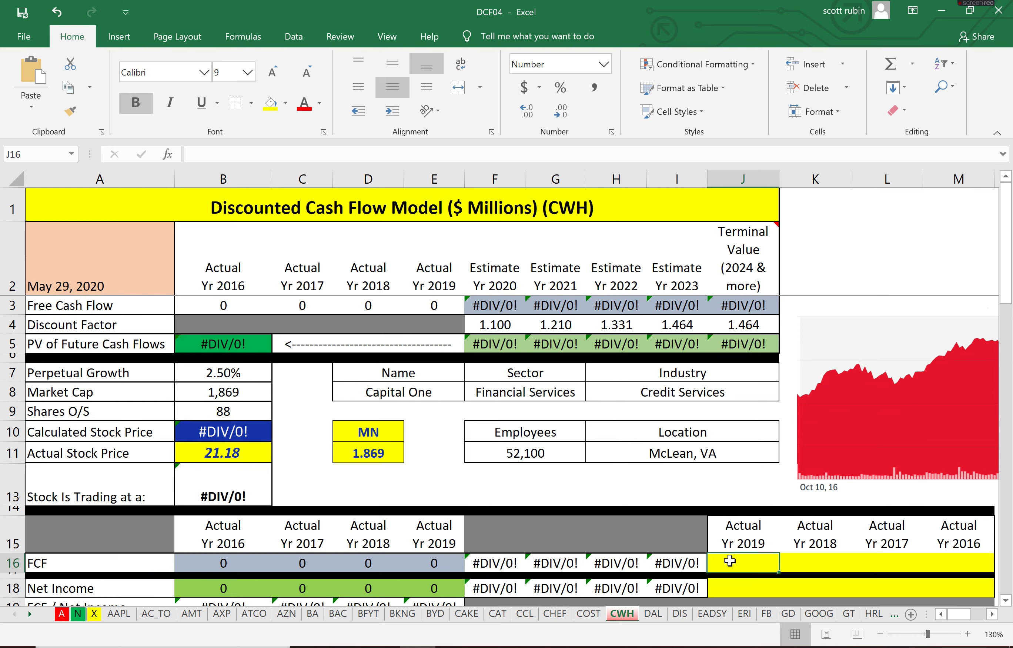
Step: Copy CWH's 2019–2016 free cash flow figures from the Yahoo Finance cash flow statement
{"action": "key", "text": "alt+Tab"}
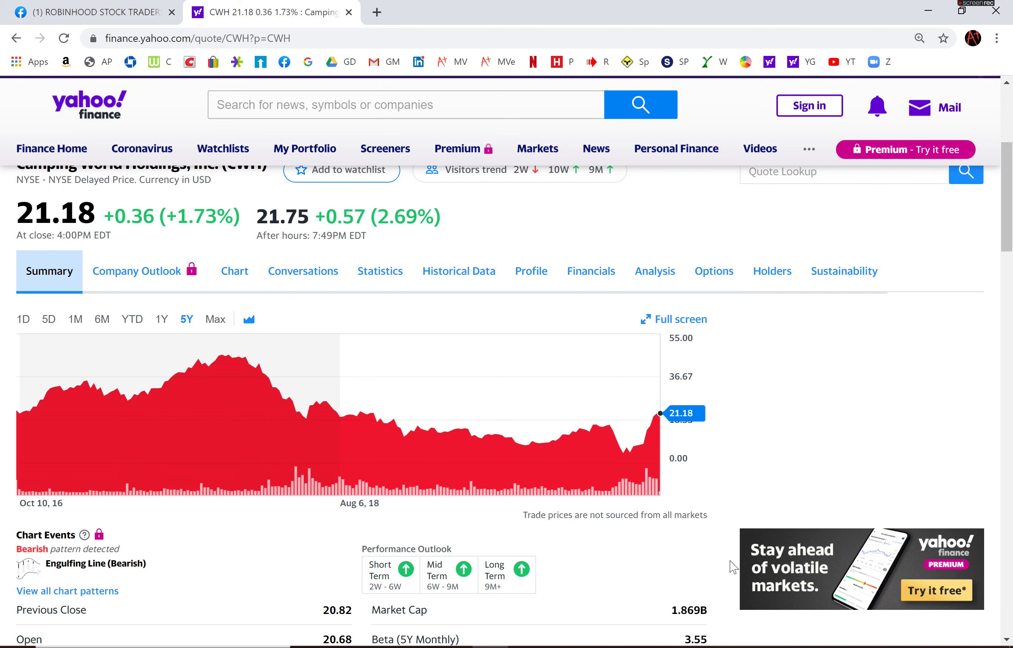
{"action": "left_click", "coordinate": [608, 284]}
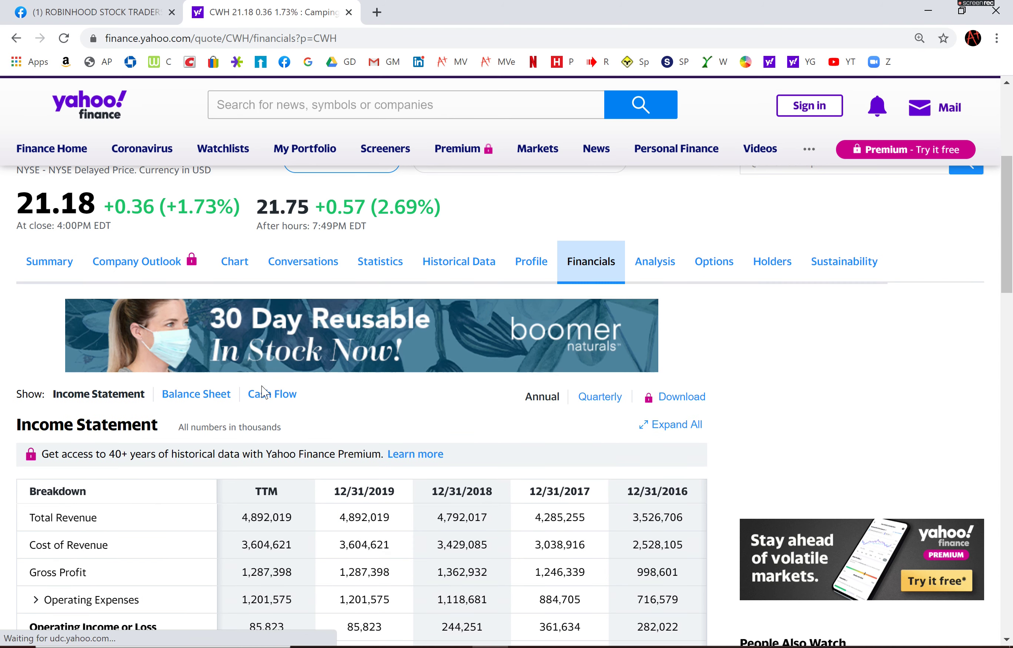
{"action": "left_click", "coordinate": [272, 394]}
{"action": "scroll", "coordinate": [342, 441], "scroll_direction": "down", "scroll_amount": 10}
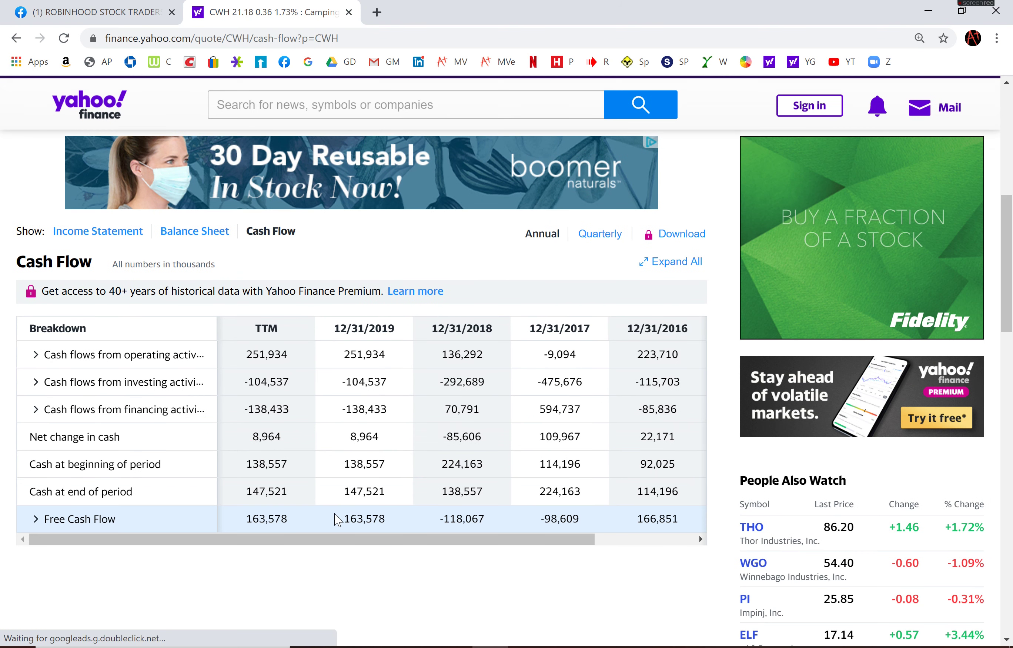
{"action": "double_click", "coordinate": [359, 518]}
{"action": "left_click_drag", "start_coordinate": [416, 522], "coordinate": [649, 518]}
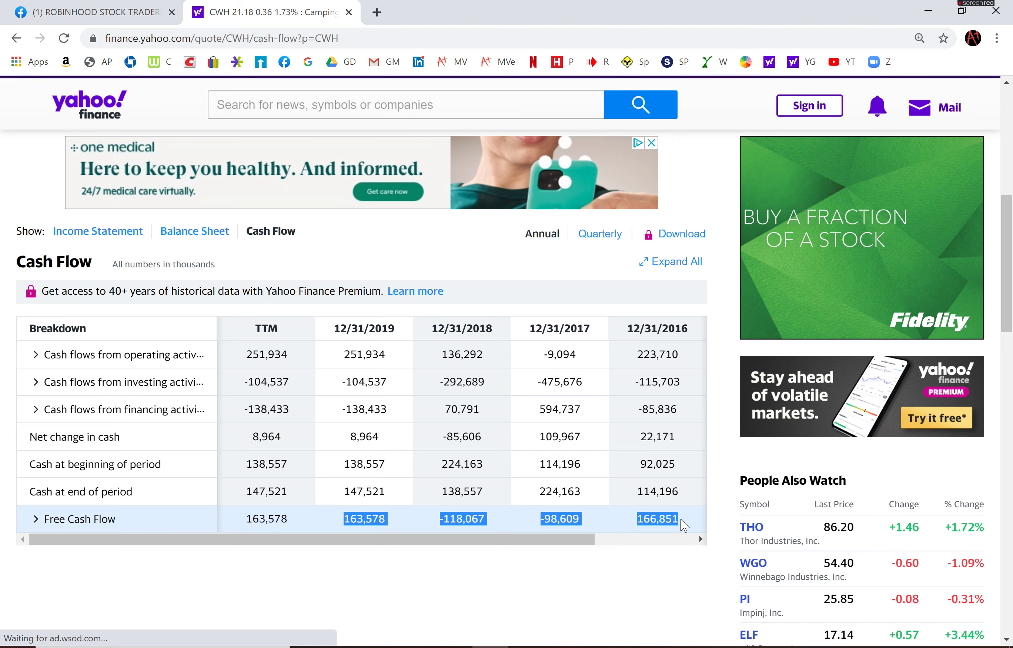
{"action": "right_click", "coordinate": [648, 518]}
{"action": "left_click", "coordinate": [698, 535]}
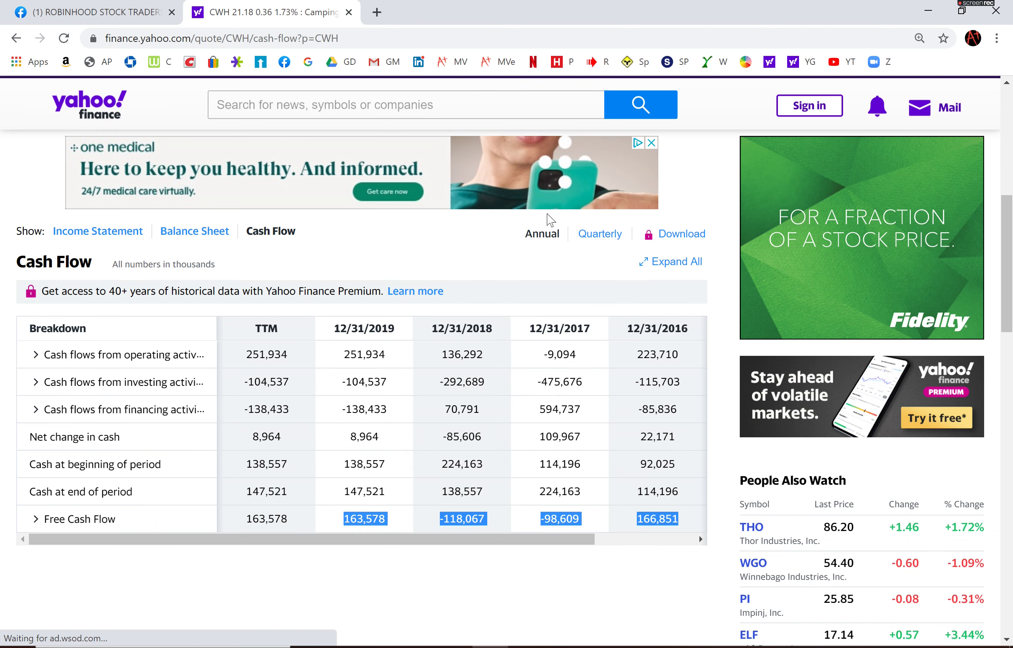
Step: Paste the free cash flow values as text into J16:M16, giving 167, -99, -118 and 164
{"action": "key", "text": "alt+Tab"}
{"action": "key", "text": "Menu"}
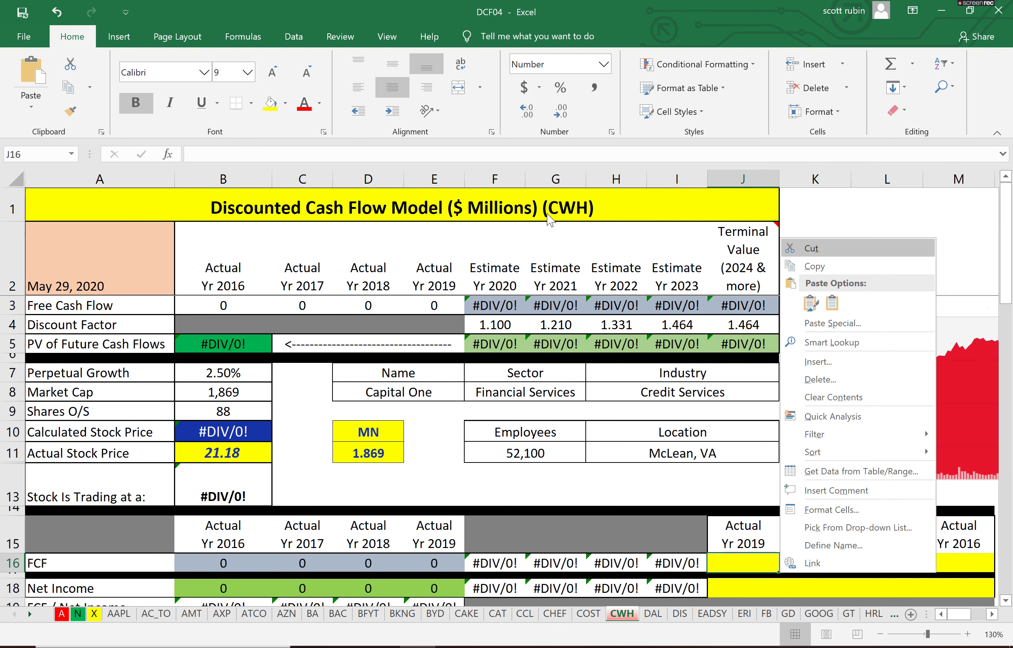
{"action": "key", "text": "s"}
{"action": "key", "text": "Return"}
{"action": "key", "text": "Down"}
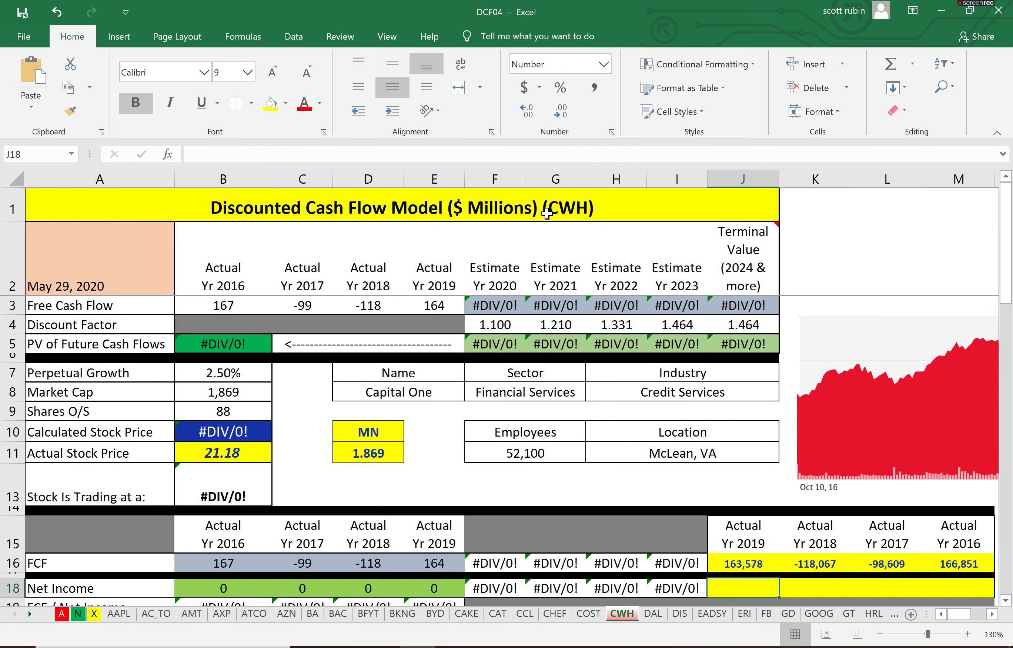
{"action": "key", "text": "alt+Tab"}
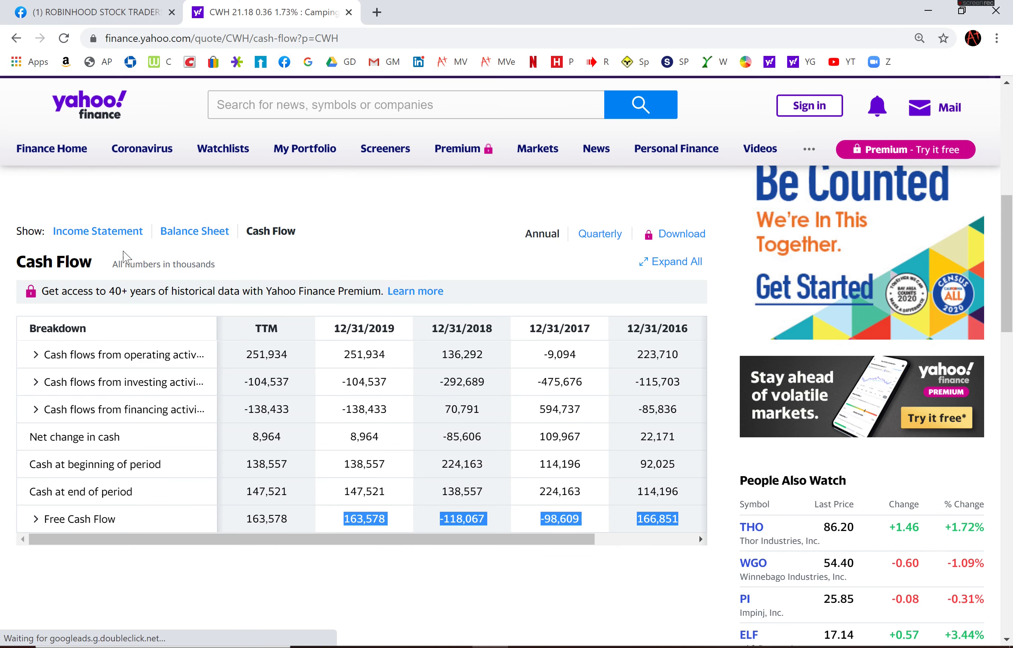
Step: Paste CWH's 2019–2016 net income as text into J18:M18, giving 192, 28, 10 and -61
{"action": "left_click", "coordinate": [114, 239]}
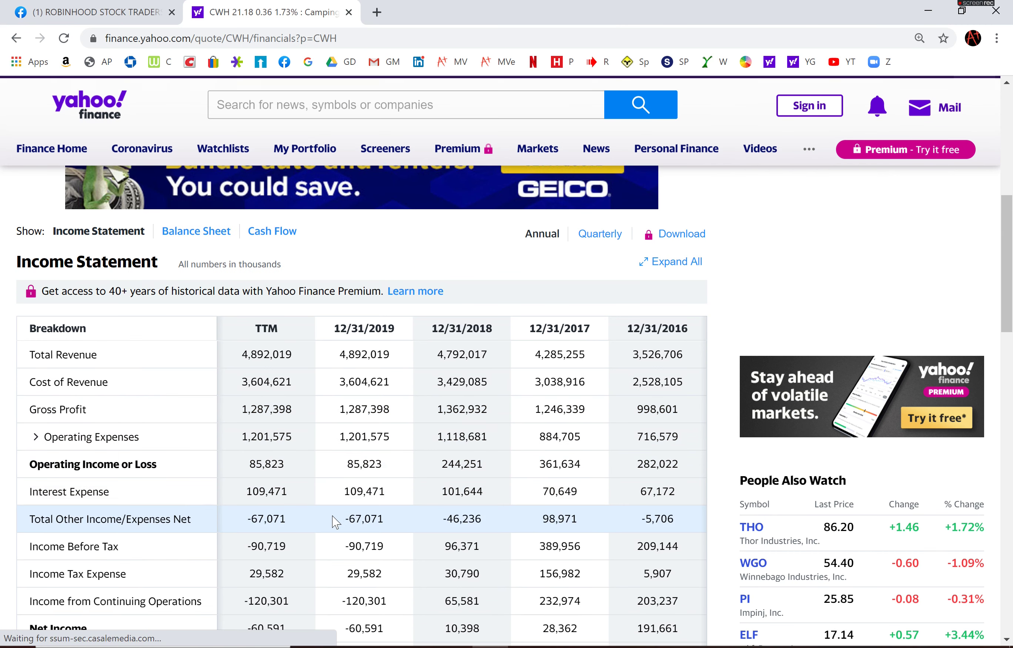
{"action": "scroll", "coordinate": [327, 513], "scroll_direction": "down", "scroll_amount": 2}
{"action": "left_click_drag", "start_coordinate": [341, 554], "coordinate": [678, 563]}
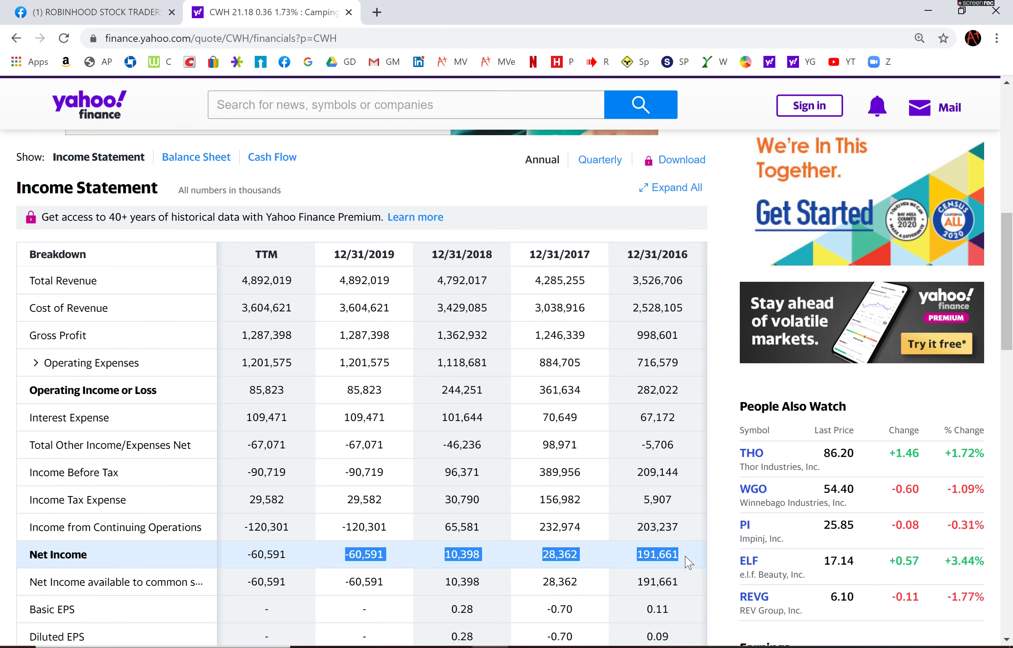
{"action": "key", "text": "alt+Tab"}
{"action": "key", "text": "shift+F10"}
{"action": "key", "text": "s"}
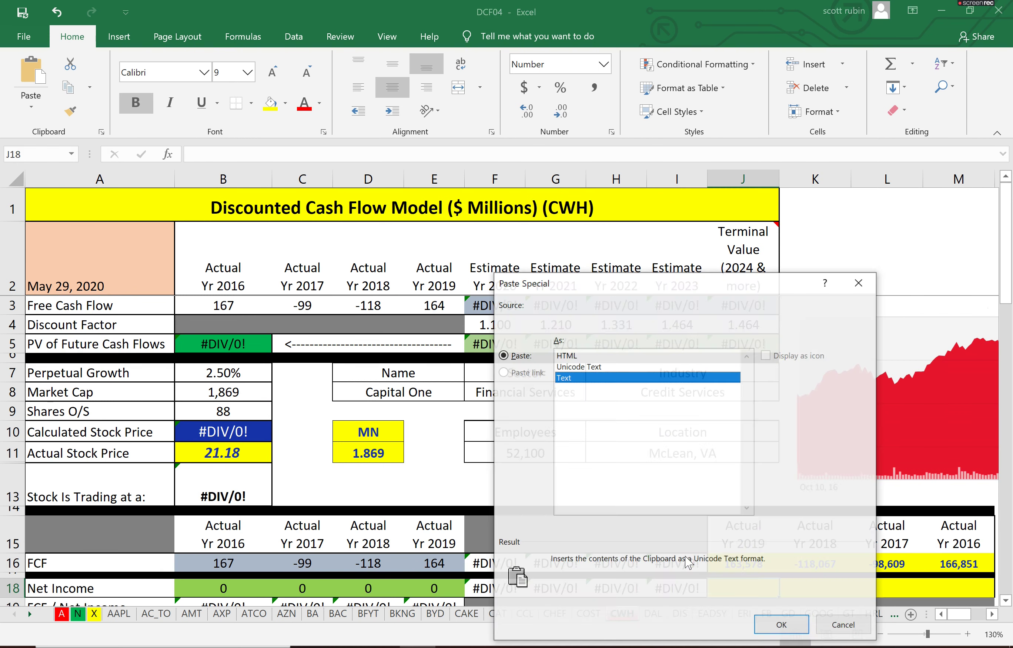
{"action": "key", "text": "Return"}
{"action": "key", "text": "Return"}
{"action": "scroll", "coordinate": [685, 555], "scroll_direction": "down", "scroll_amount": 2}
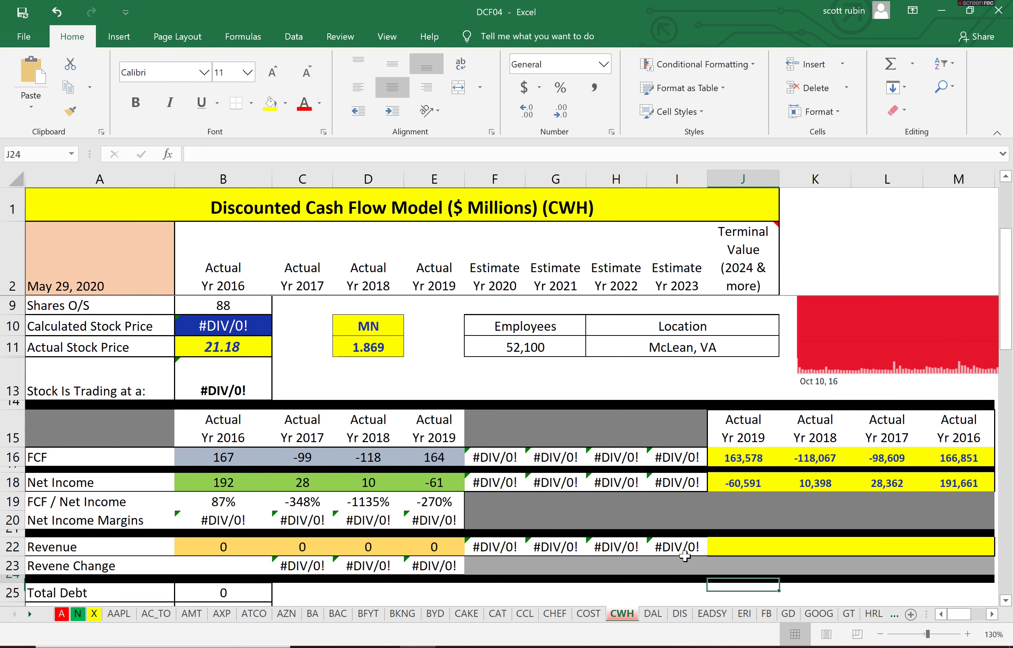
Step: Copy CWH's 2019–2016 Total Revenue values from the income statement
{"action": "key", "text": "alt+Tab"}
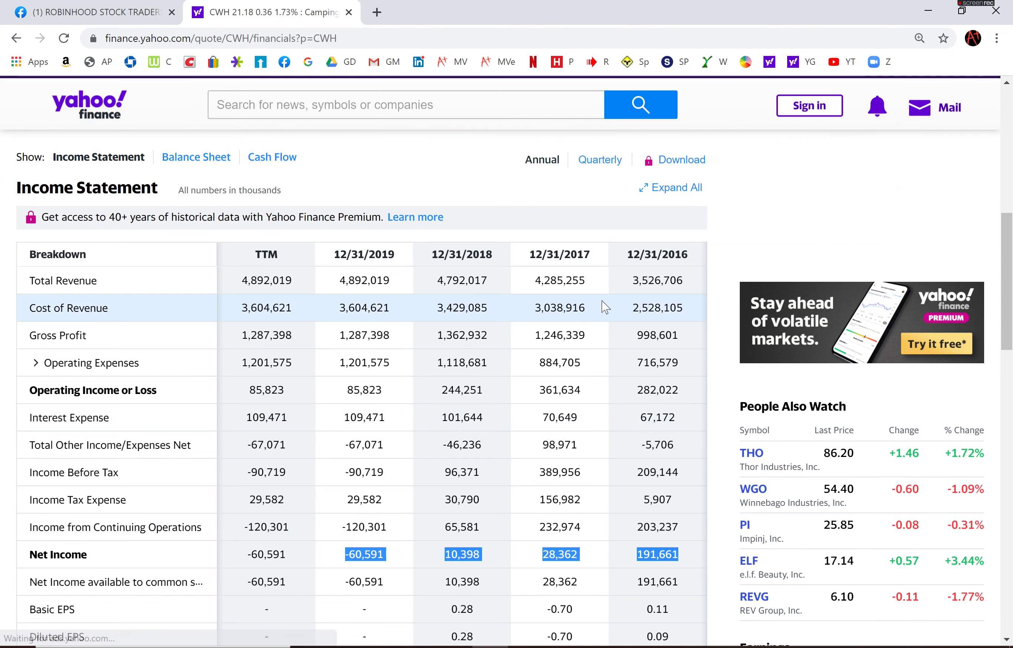
{"action": "left_click_drag", "start_coordinate": [338, 281], "coordinate": [685, 282]}
{"action": "right_click", "coordinate": [667, 279]}
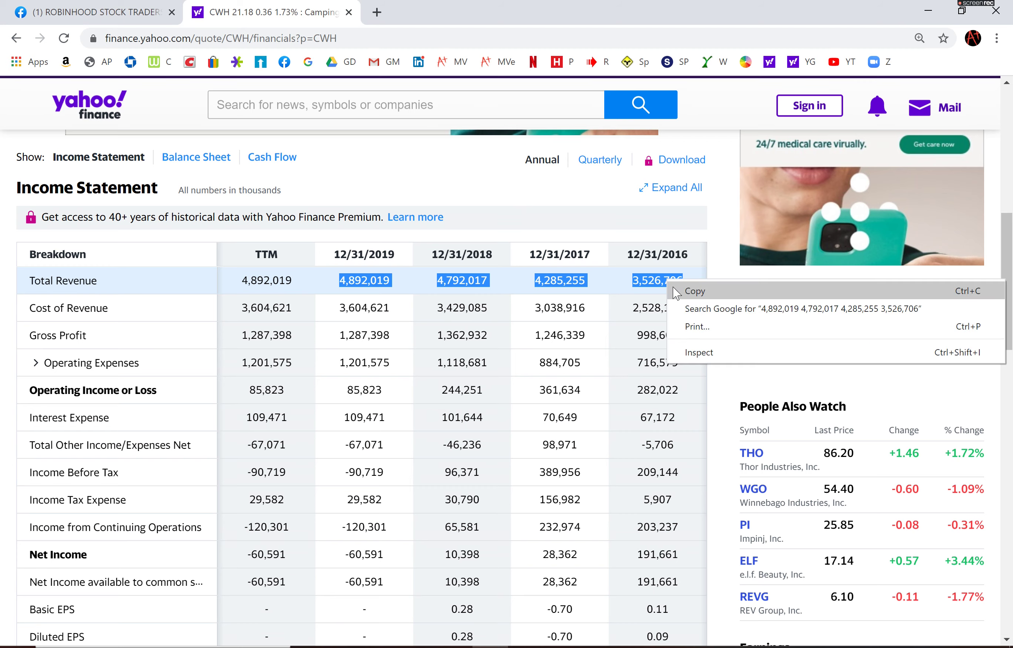
{"action": "left_click", "coordinate": [685, 289]}
{"action": "key", "text": "alt+Tab"}
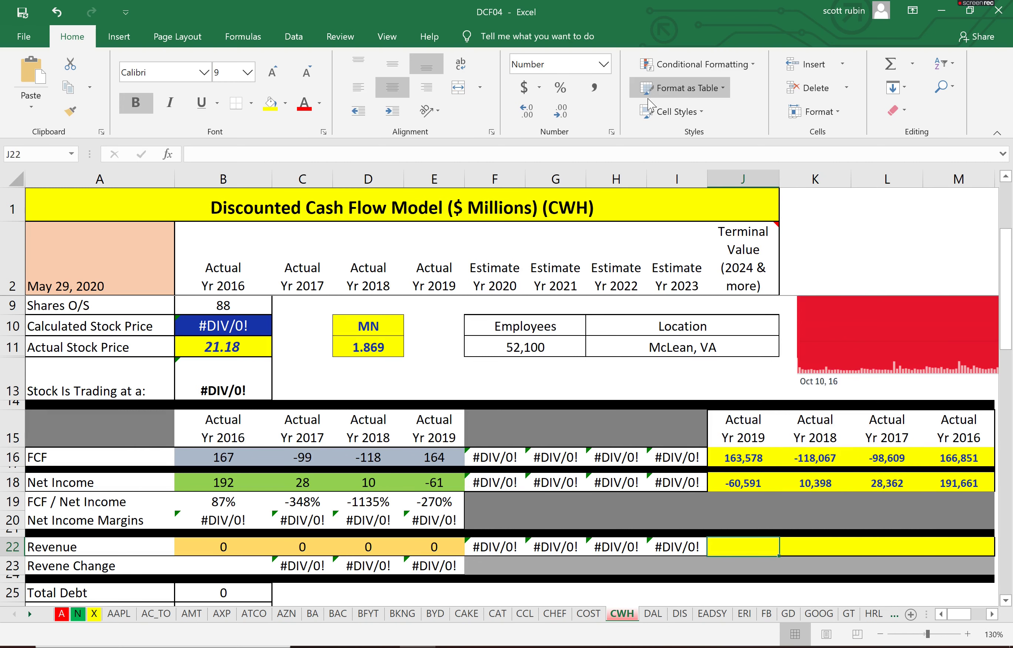
Step: Paste revenue as text into J22:M22 (3,527, 4,285, 4,792, 4,892) and review the FCF row formulas
{"action": "key", "text": "shift+F10"}
{"action": "key", "text": "s"}
{"action": "key", "text": "Return"}
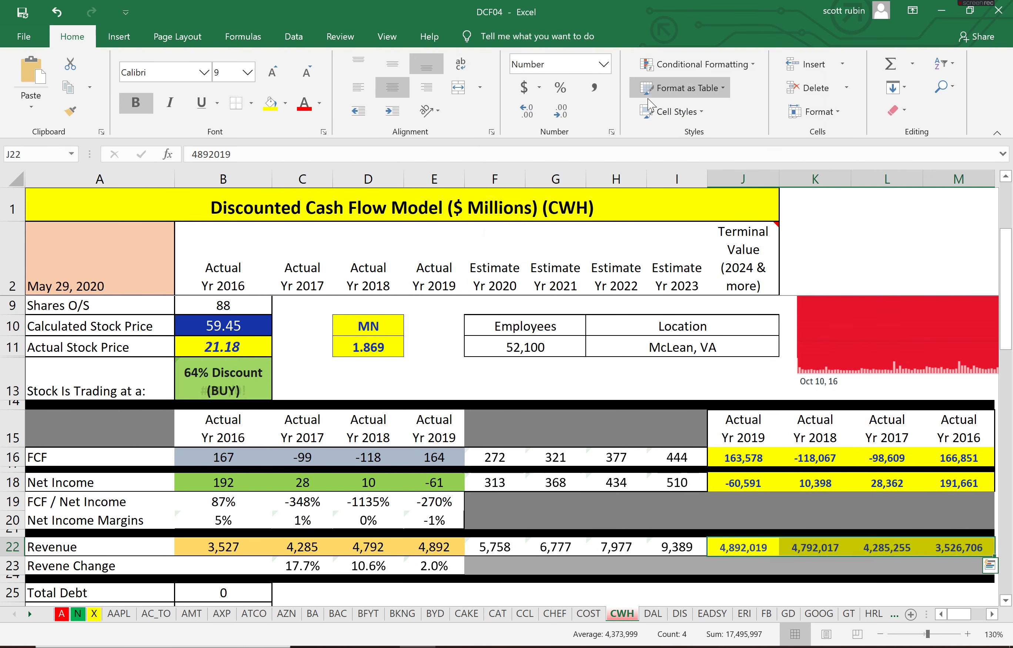
{"action": "key", "text": "Left"}
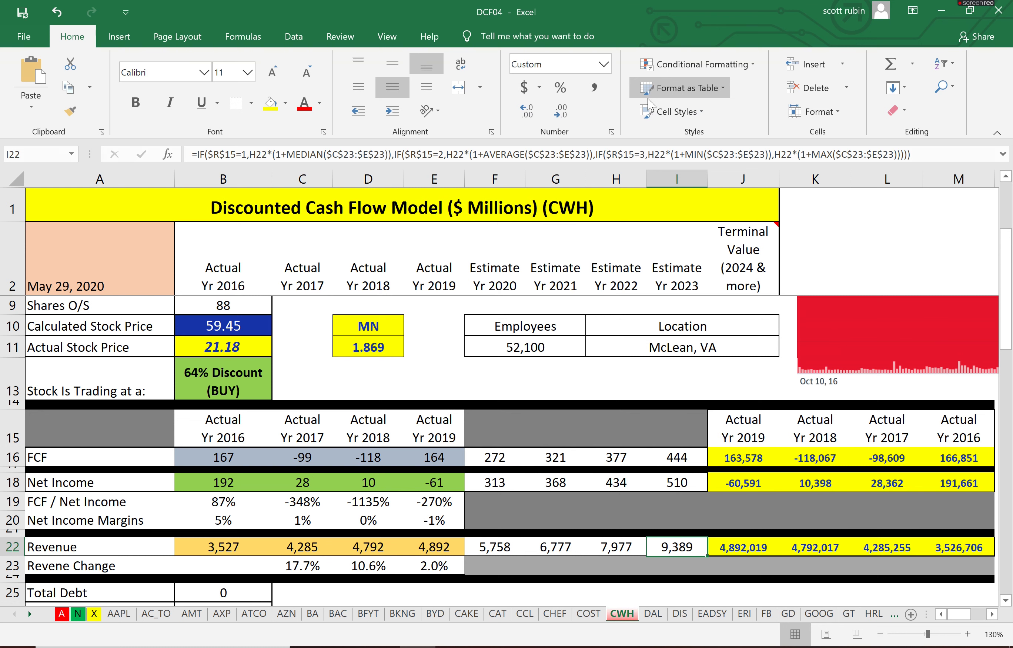
{"action": "key", "text": "Left"}
{"action": "key", "text": "Up"}
{"action": "key", "text": "Up"}
{"action": "key", "text": "Up"}
{"action": "key", "text": "Left"}
{"action": "key", "text": "Left"}
{"action": "key", "text": "Left"}
{"action": "key", "text": "Up"}
{"action": "key", "text": "Left"}
{"action": "key", "text": "Left"}
{"action": "key", "text": "Left"}
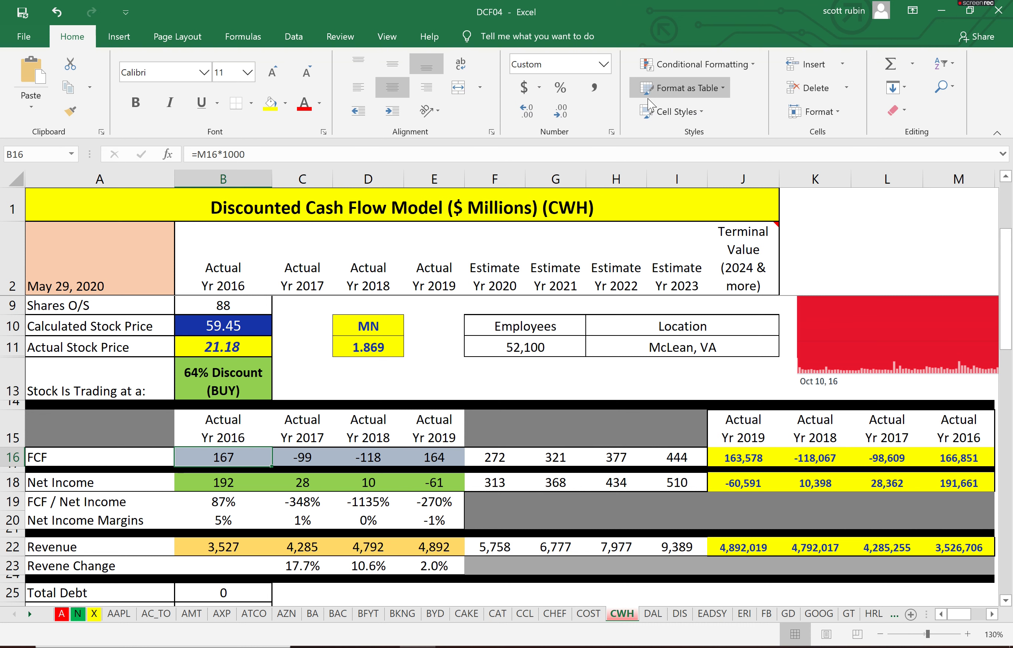
{"action": "key", "text": "Right"}
{"action": "key", "text": "Right"}
{"action": "key", "text": "Right"}
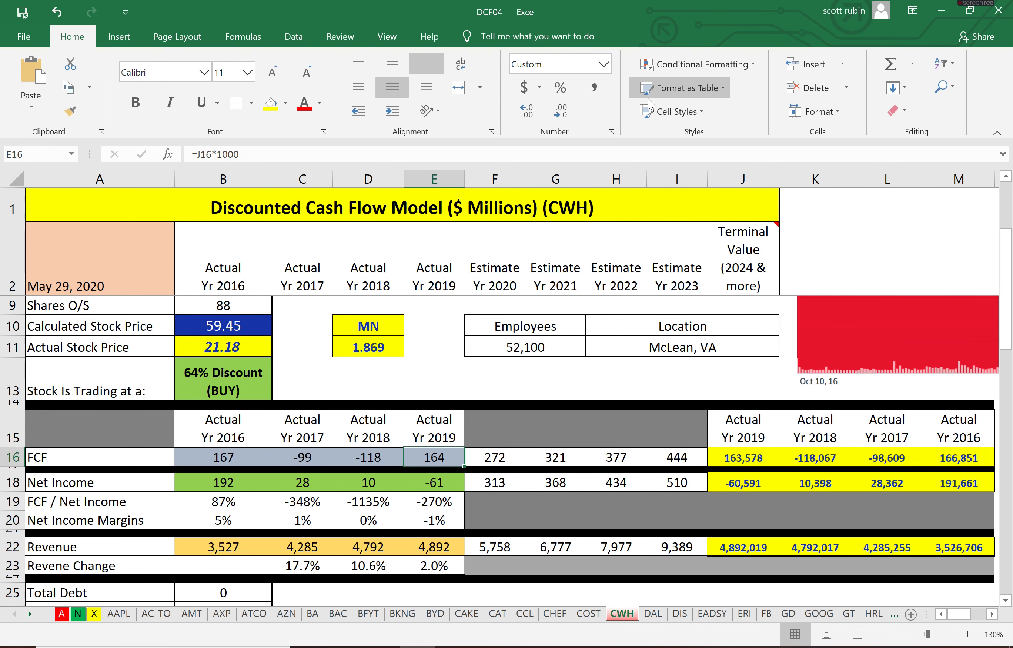
{"action": "key", "text": "Left"}
{"action": "key", "text": "Left"}
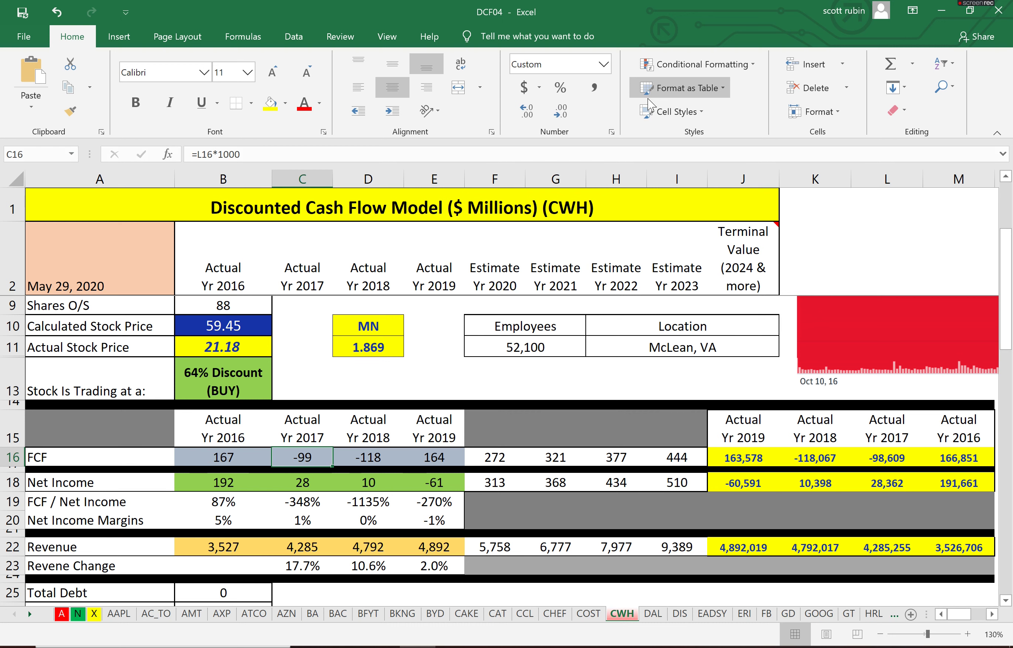
Step: Review the net income, margin, revenue and debt rows down to input cell D32
{"action": "key", "text": "Down"}
{"action": "key", "text": "Right"}
{"action": "key", "text": "Down"}
{"action": "key", "text": "Down"}
{"action": "key", "text": "Up"}
{"action": "key", "text": "Up"}
{"action": "key", "text": "Down"}
{"action": "key", "text": "Down"}
{"action": "key", "text": "Down"}
{"action": "key", "text": "Down"}
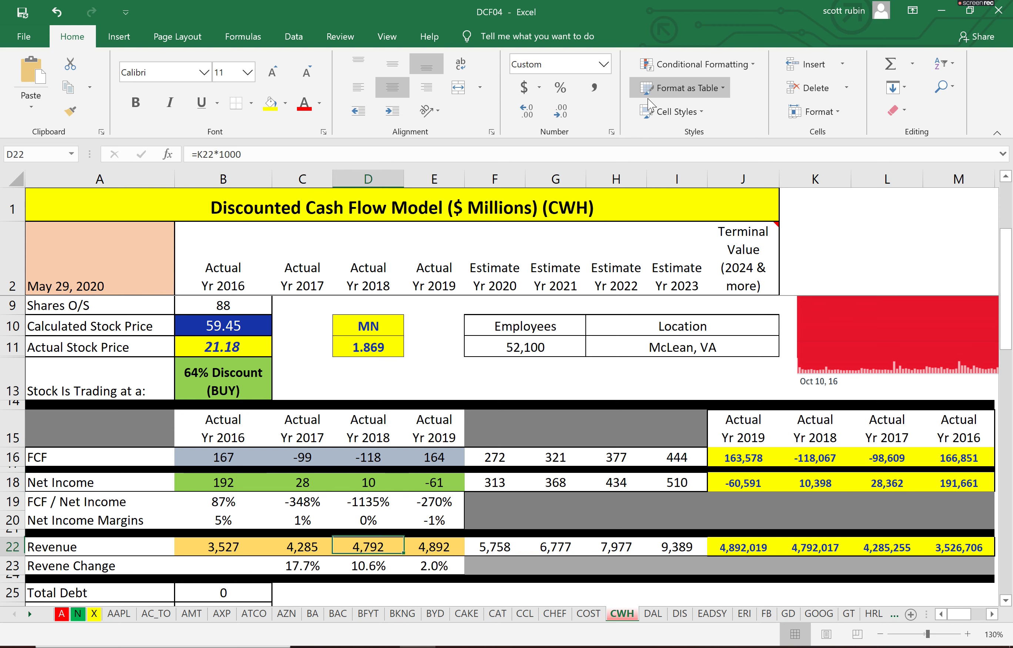
{"action": "key", "text": "Left"}
{"action": "key", "text": "Left"}
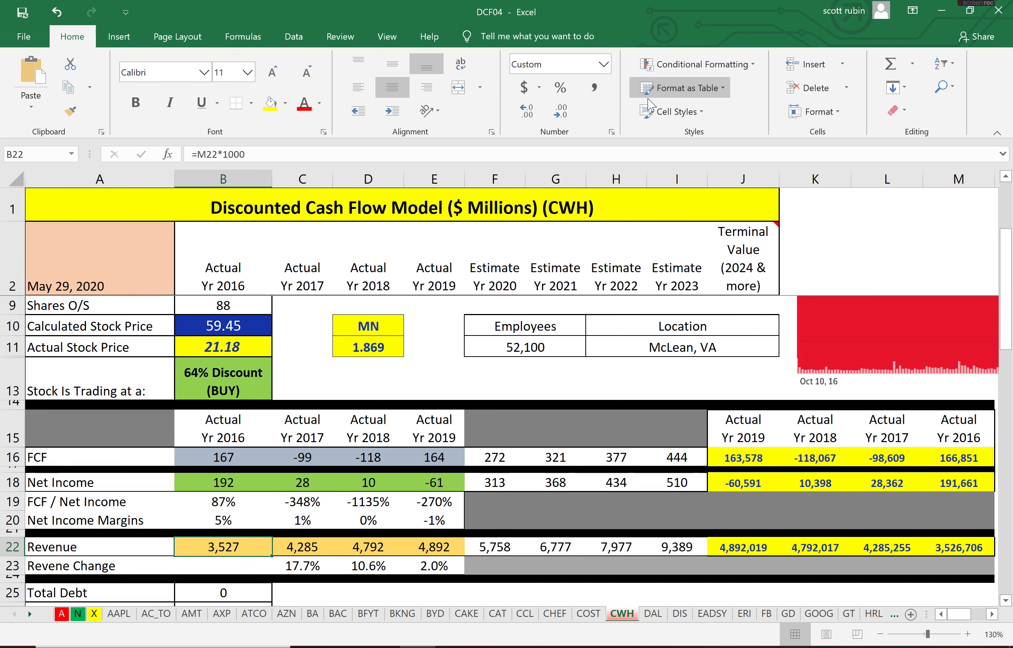
{"action": "key", "text": "Right"}
{"action": "key", "text": "Right"}
{"action": "key", "text": "Right"}
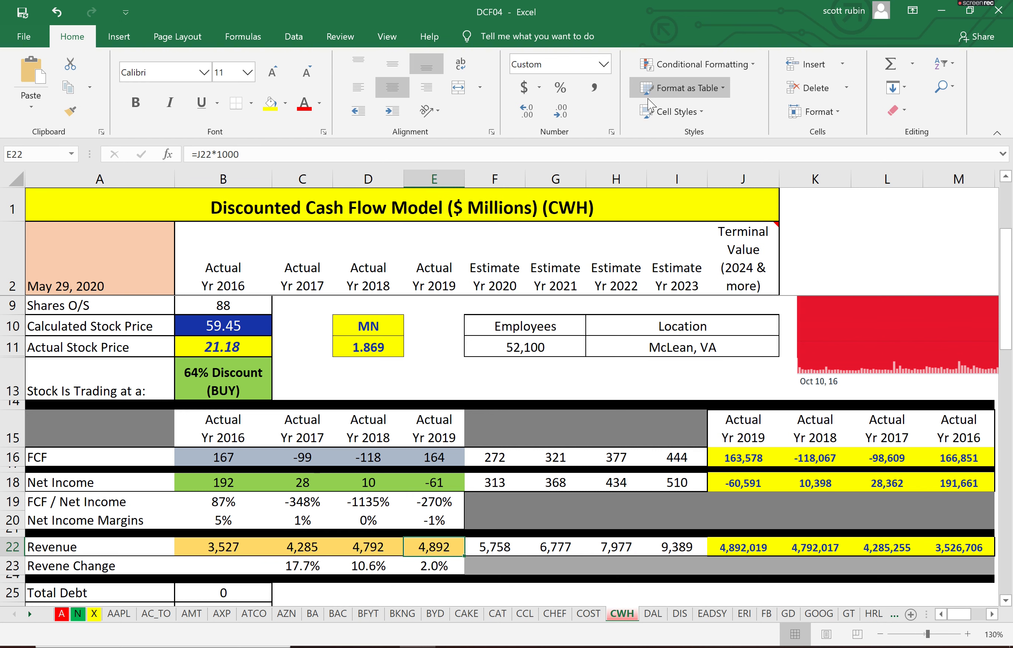
{"action": "key", "text": "Down"}
{"action": "key", "text": "Down"}
{"action": "key", "text": "Down"}
{"action": "key", "text": "Down"}
{"action": "key", "text": "Down"}
{"action": "key", "text": "Down"}
{"action": "key", "text": "Down"}
{"action": "key", "text": "Down"}
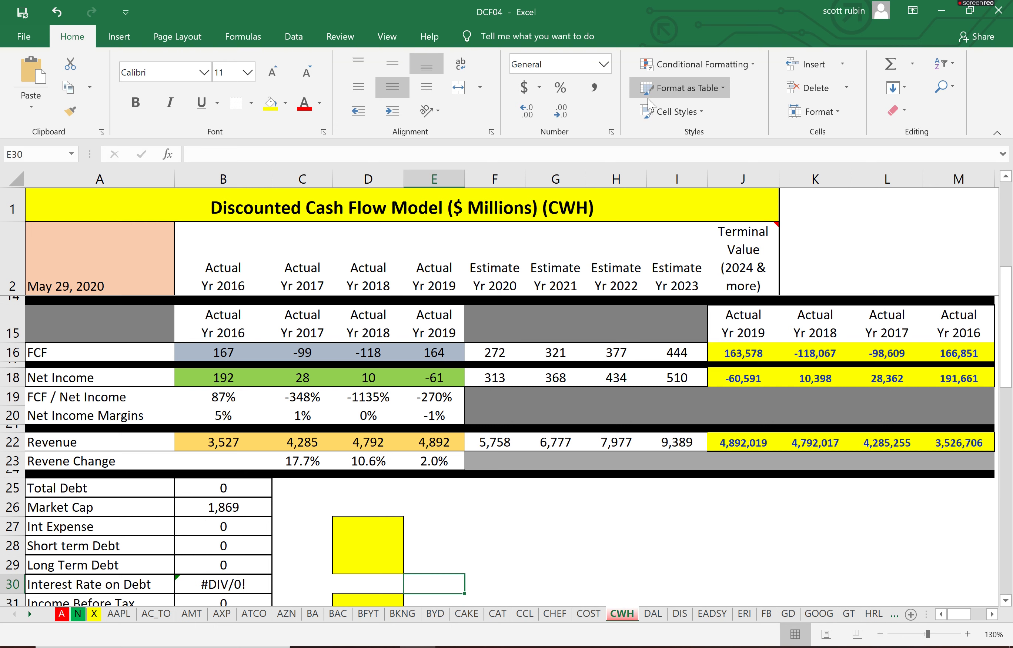
{"action": "key", "text": "Left"}
{"action": "key", "text": "Left"}
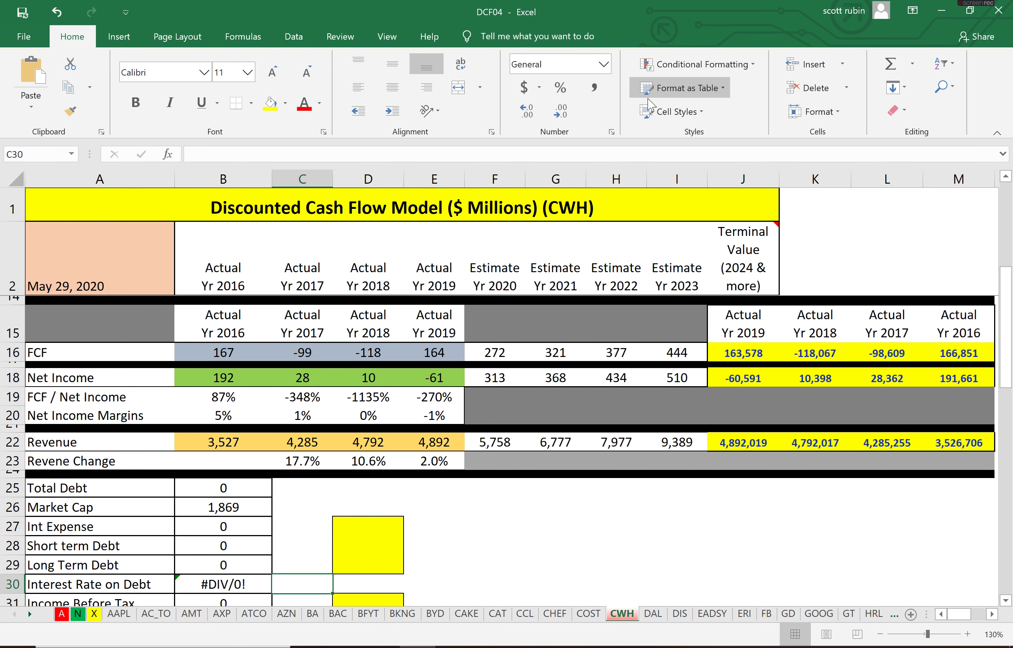
{"action": "key", "text": "Down"}
{"action": "key", "text": "Down"}
{"action": "key", "text": "Right"}
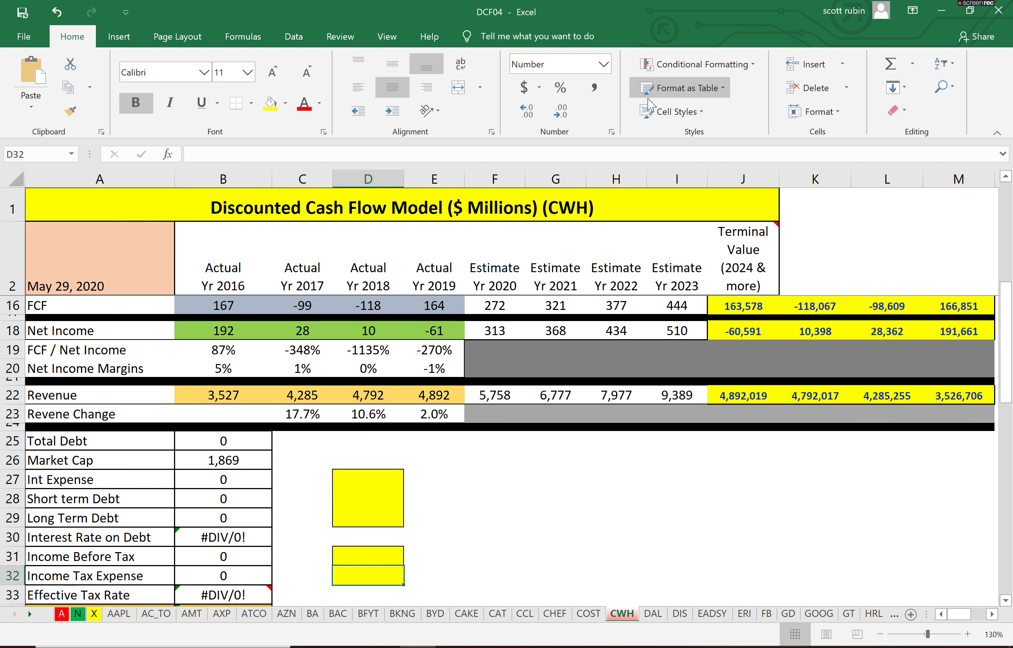
{"action": "key", "text": "alt+Tab"}
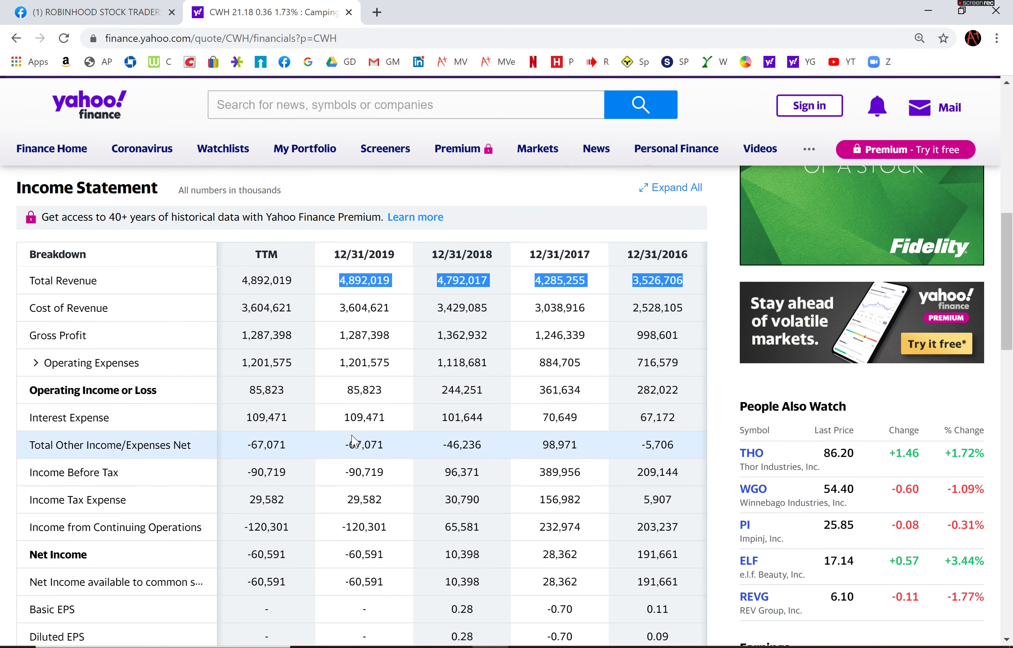
Step: Enter CWH's 2019 interest expense of 109,471 in D27
{"action": "left_click", "coordinate": [353, 416]}
{"action": "double_click", "coordinate": [353, 417]}
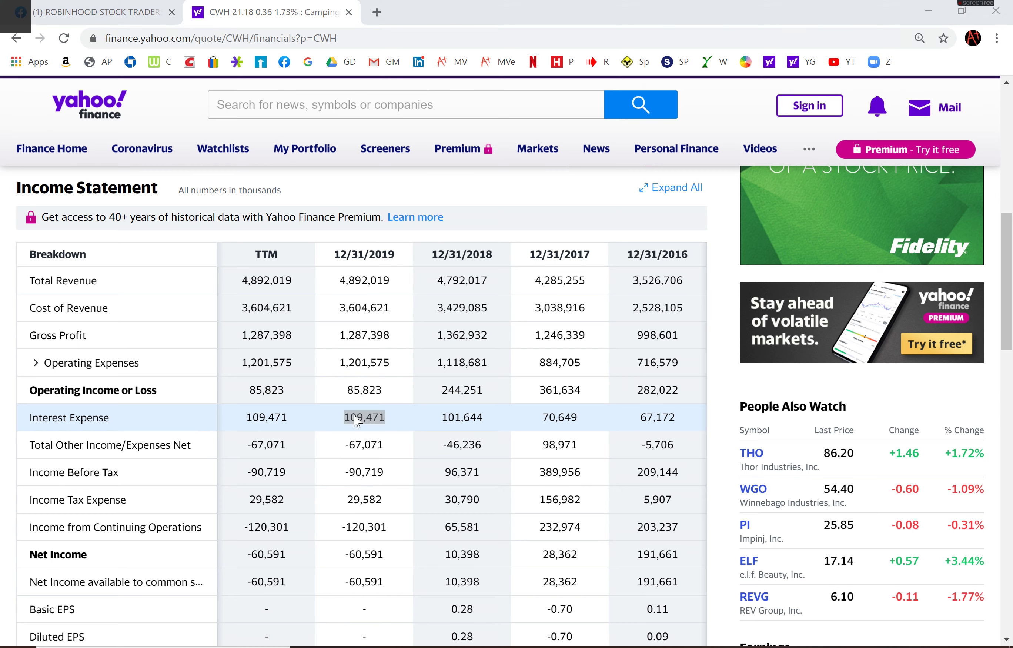
{"action": "key", "text": "alt+Tab"}
{"action": "key", "text": "Up"}
{"action": "key", "text": "Up"}
{"action": "key", "text": "Up"}
{"action": "key", "text": "Up"}
{"action": "key", "text": "Up"}
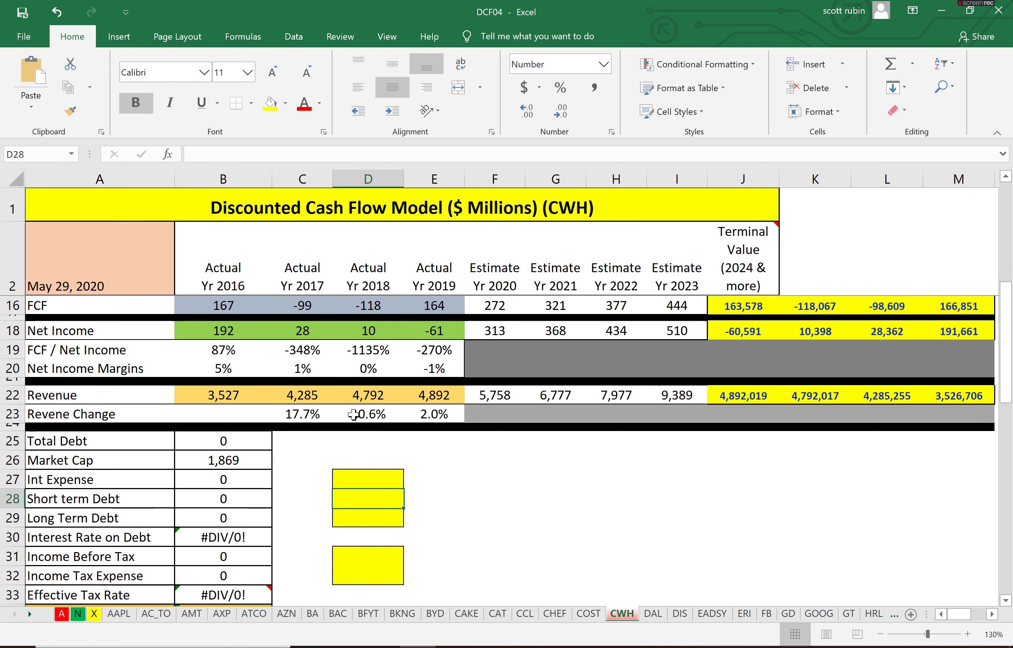
{"action": "key", "text": "F2"}
{"action": "key", "text": "ctrl+v"}
{"action": "key", "text": "alt+Tab"}
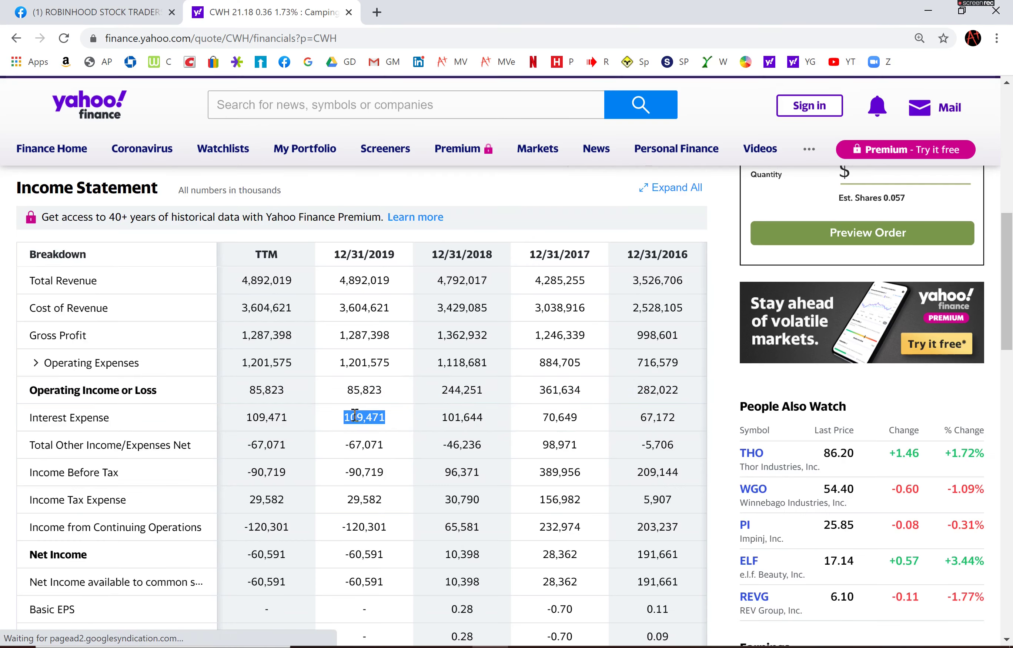
Step: Copy the 2019 current debt of 862,112 from the balance sheet into D28
{"action": "scroll", "coordinate": [206, 399], "scroll_direction": "up", "scroll_amount": 1}
{"action": "left_click", "coordinate": [195, 305]}
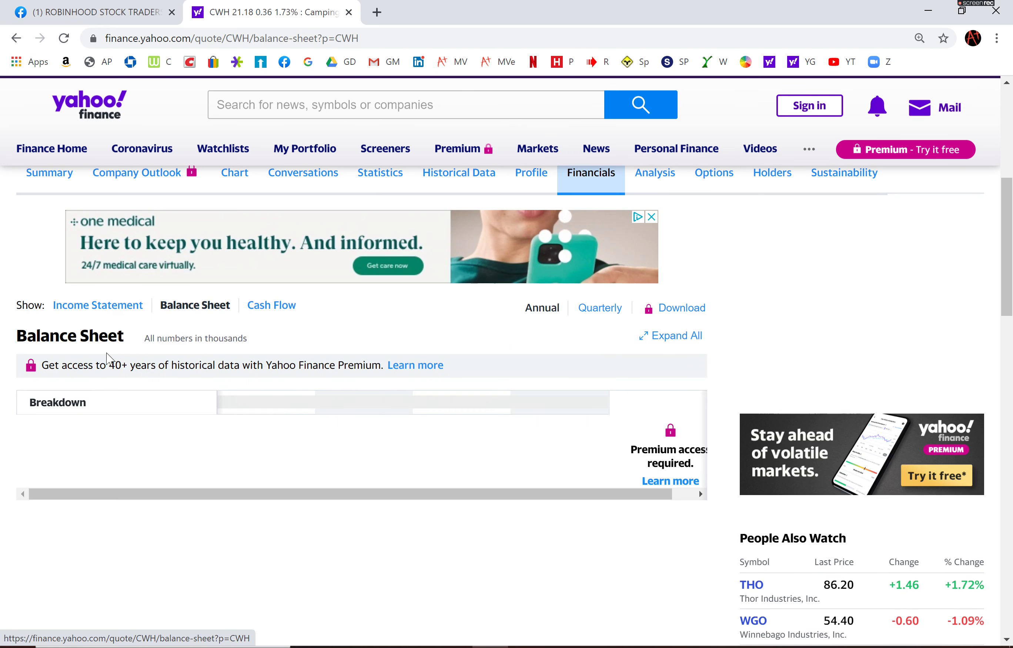
{"action": "left_click", "coordinate": [36, 455]}
{"action": "left_click", "coordinate": [48, 483]}
{"action": "left_click", "coordinate": [60, 511]}
{"action": "scroll", "coordinate": [64, 513], "scroll_direction": "down", "scroll_amount": 3}
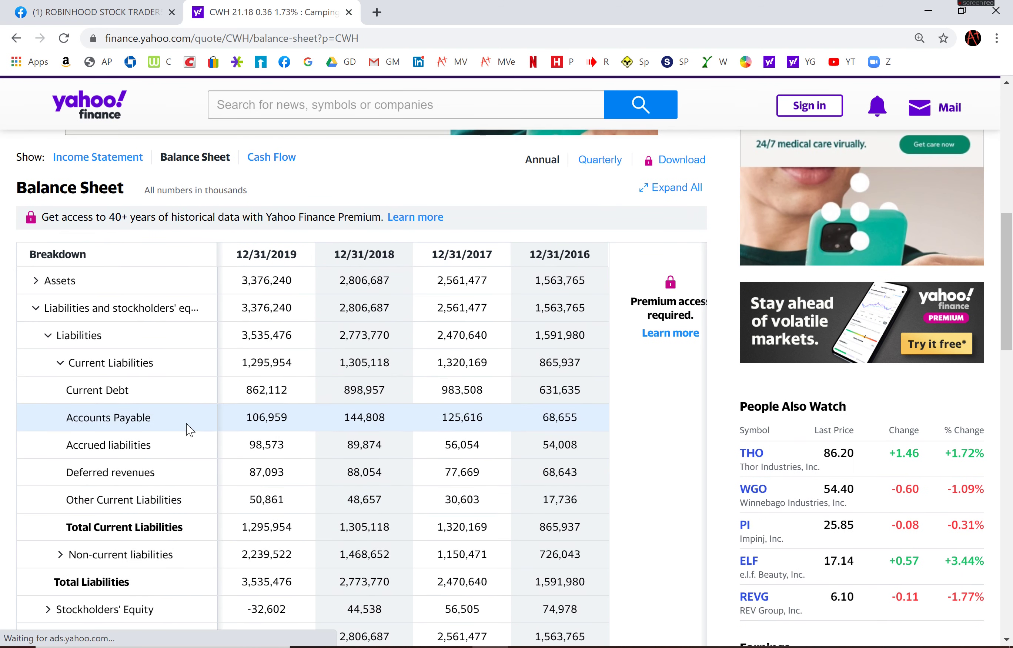
{"action": "double_click", "coordinate": [265, 388]}
{"action": "key", "text": "ctrl+c"}
{"action": "key", "text": "alt+Tab"}
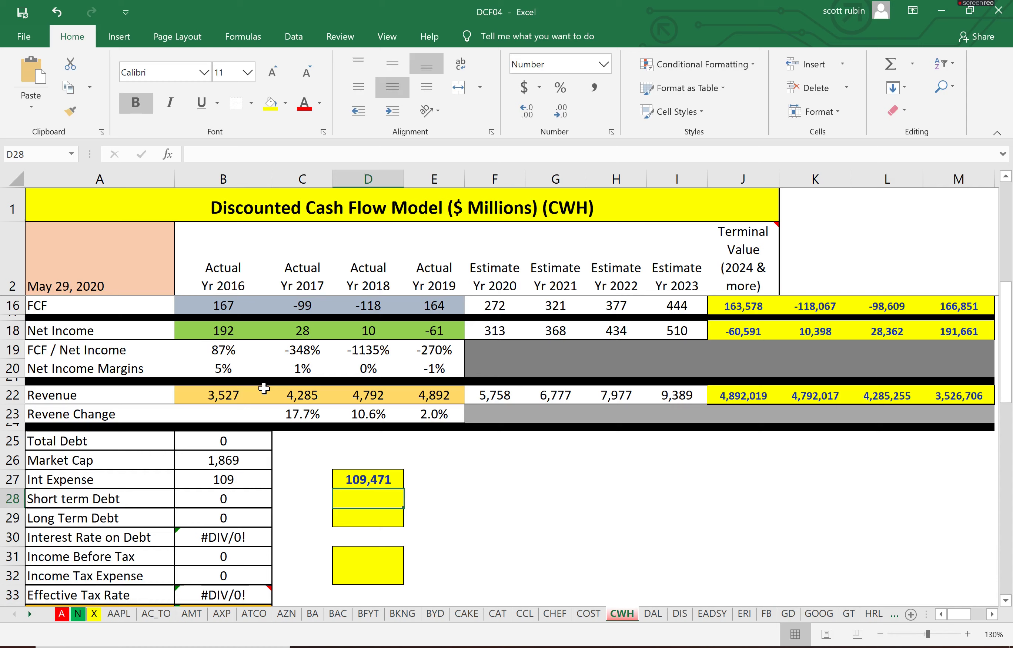
{"action": "key", "text": "ctrl+v"}
{"action": "key", "text": "Return"}
{"action": "key", "text": "alt+Tab"}
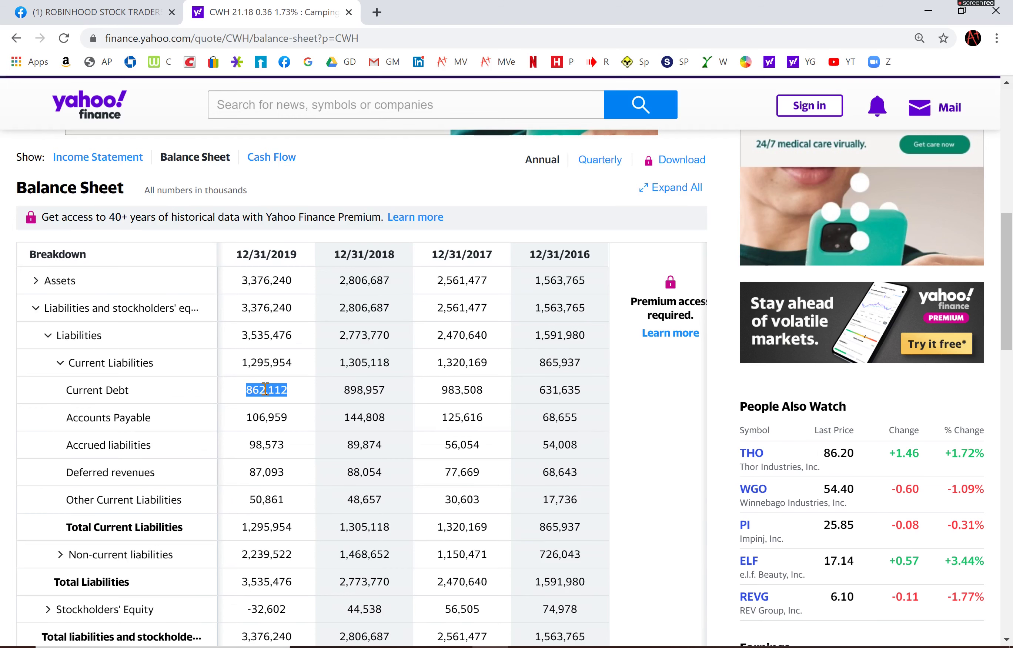
Step: Copy the 2019 long-term debt of 1,194,436 into D29, bringing total debt to 2,057
{"action": "left_click", "coordinate": [61, 554]}
{"action": "double_click", "coordinate": [272, 582]}
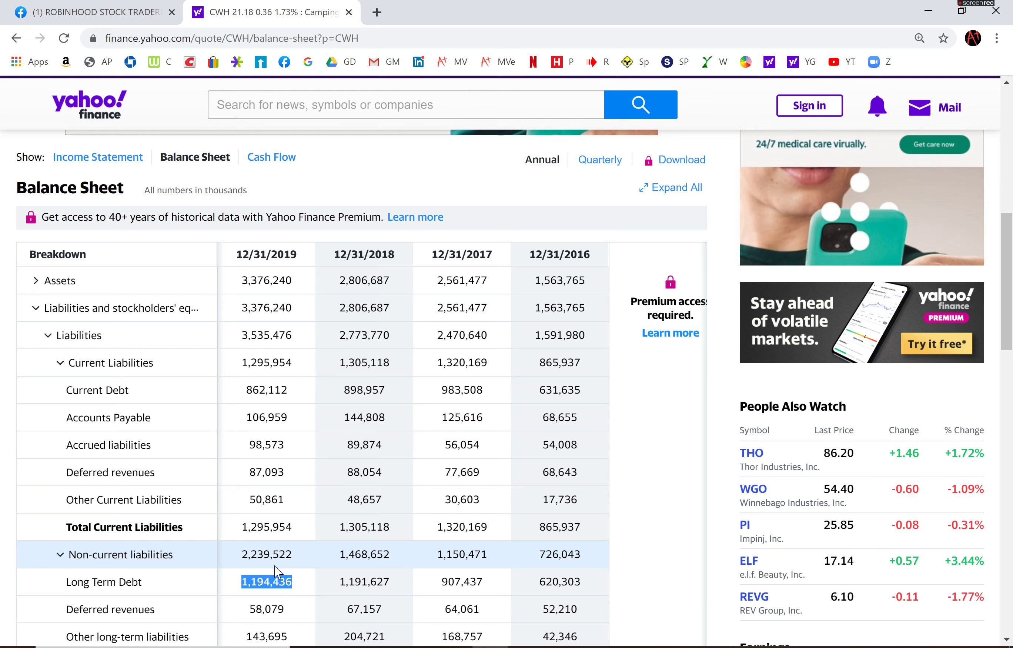
{"action": "key", "text": "ctrl+c"}
{"action": "key", "text": "alt+Tab"}
{"action": "key", "text": "ctrl+v"}
{"action": "key", "text": "Return"}
{"action": "key", "text": "Down"}
{"action": "key", "text": "Down"}
{"action": "key", "text": "Down"}
{"action": "key", "text": "Down"}
{"action": "key", "text": "Down"}
{"action": "key", "text": "Down"}
{"action": "key", "text": "Down"}
{"action": "key", "text": "Up"}
{"action": "key", "text": "Up"}
{"action": "key", "text": "Up"}
{"action": "key", "text": "Up"}
{"action": "key", "text": "Up"}
{"action": "key", "text": "Up"}
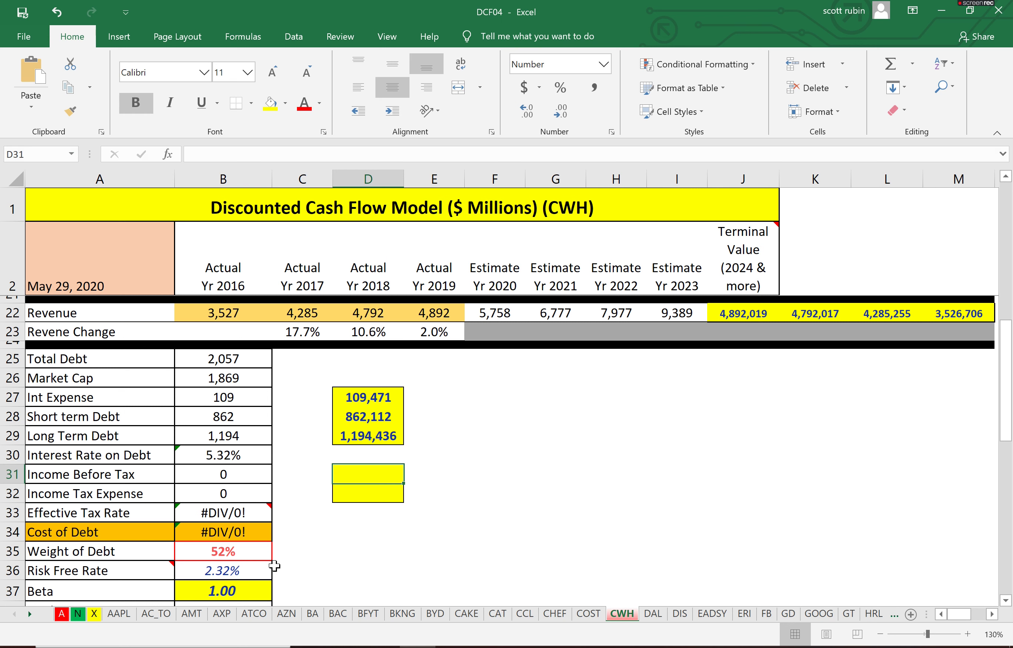
{"action": "key", "text": "alt+Tab"}
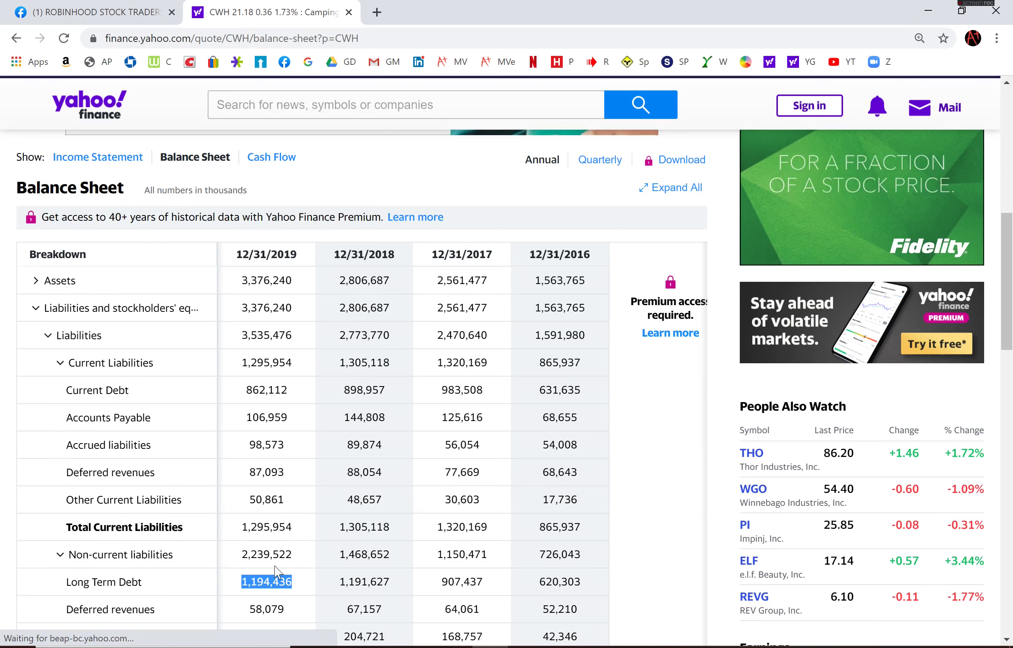
{"action": "left_click", "coordinate": [97, 157]}
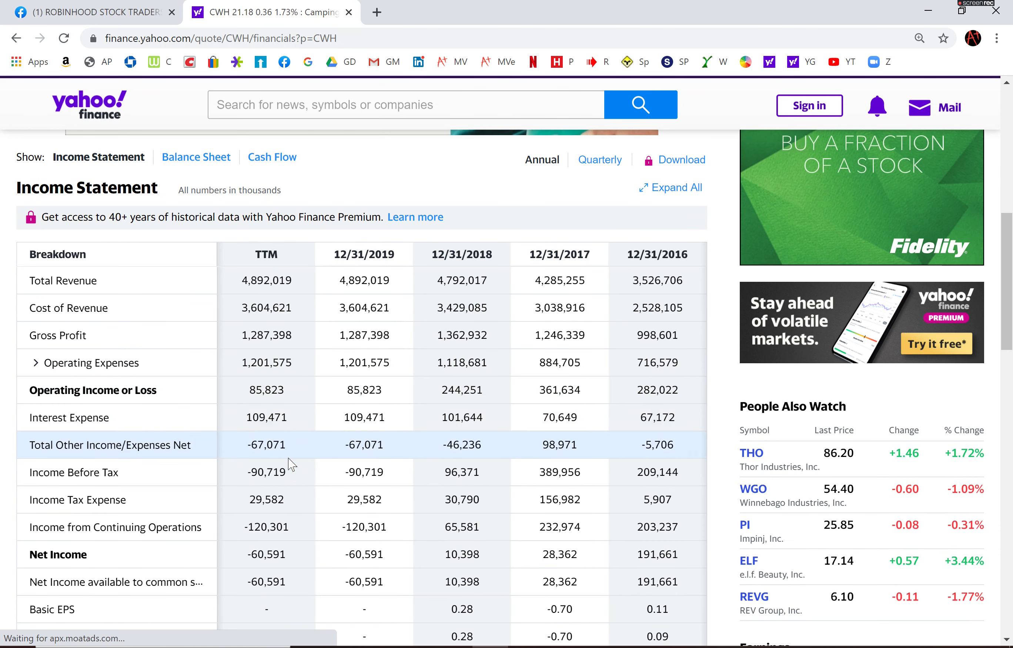
Step: Enter the 2018 income before tax of 96,371 in D31
{"action": "left_click_drag", "start_coordinate": [344, 471], "coordinate": [72, 487]}
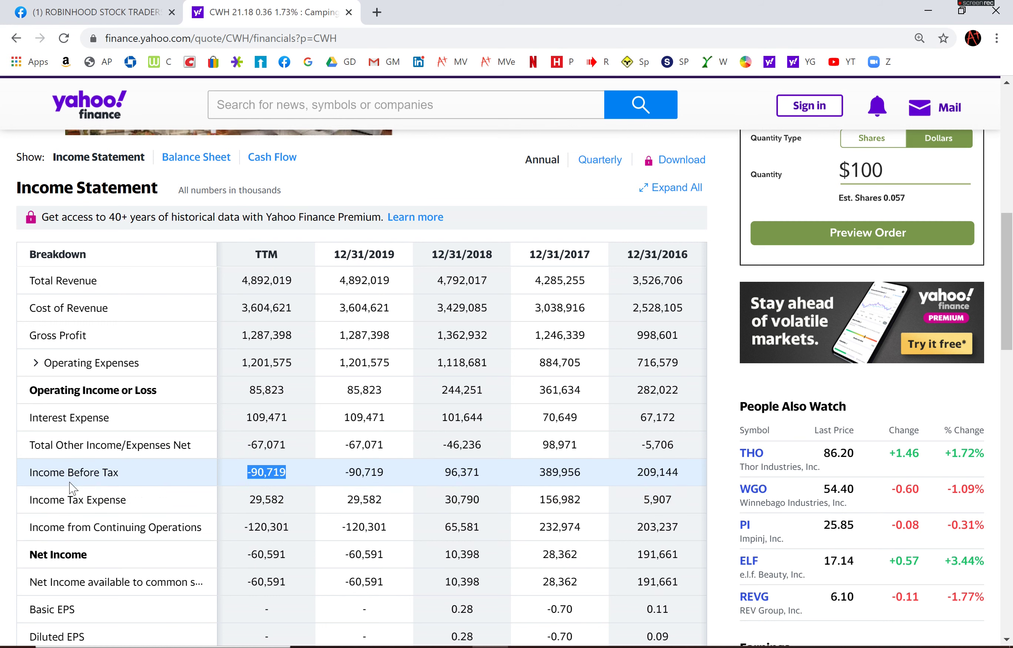
{"action": "left_click_drag", "start_coordinate": [274, 475], "coordinate": [344, 473]}
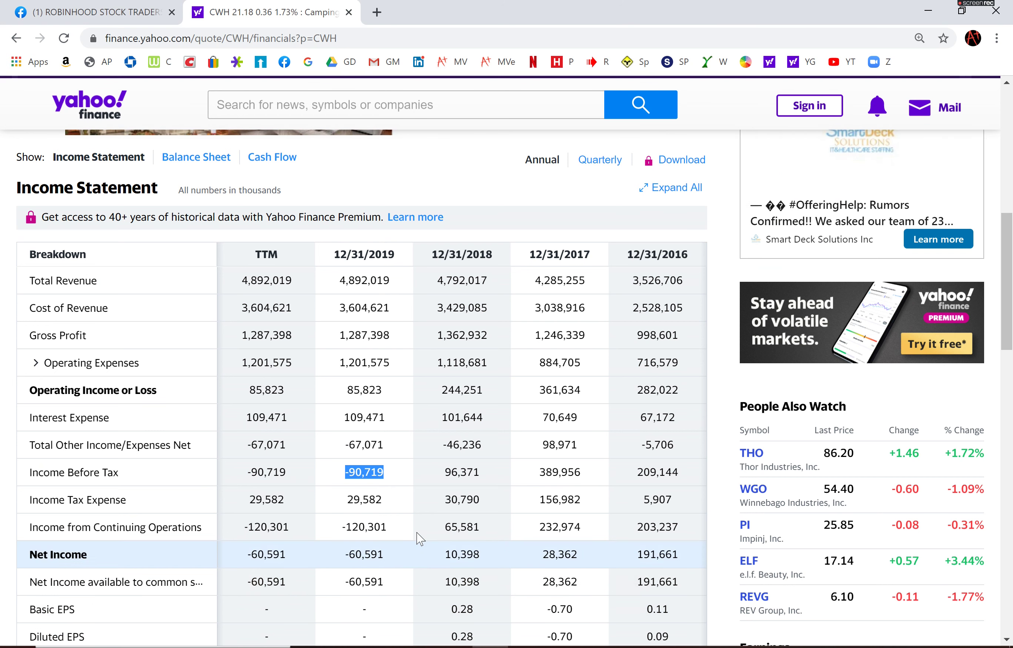
{"action": "left_click_drag", "start_coordinate": [485, 473], "coordinate": [445, 473]}
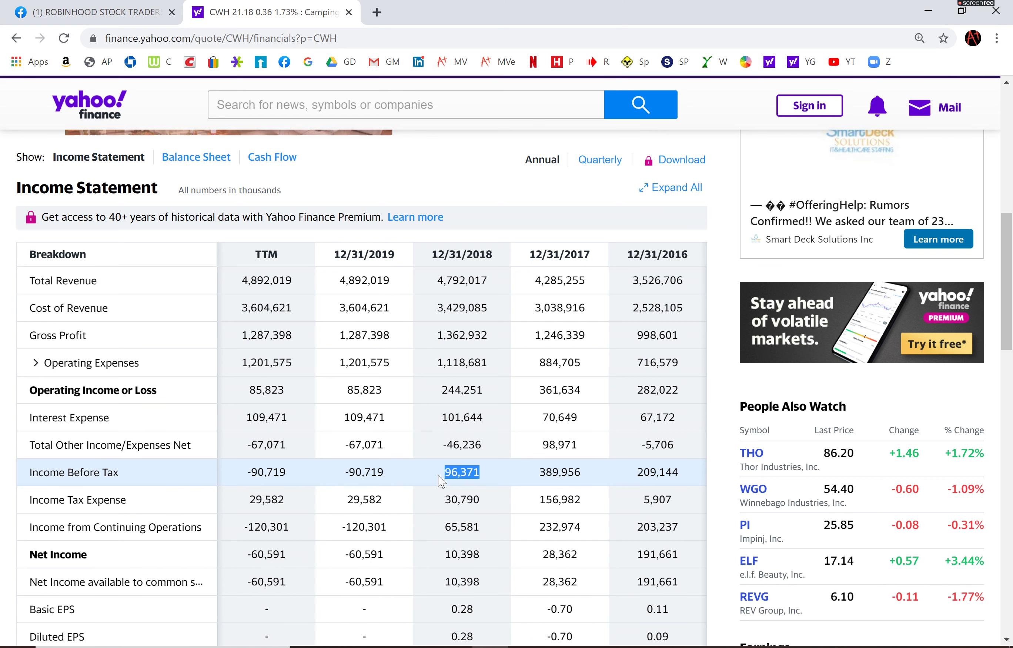
{"action": "right_click", "coordinate": [453, 471]}
{"action": "left_click", "coordinate": [459, 478]}
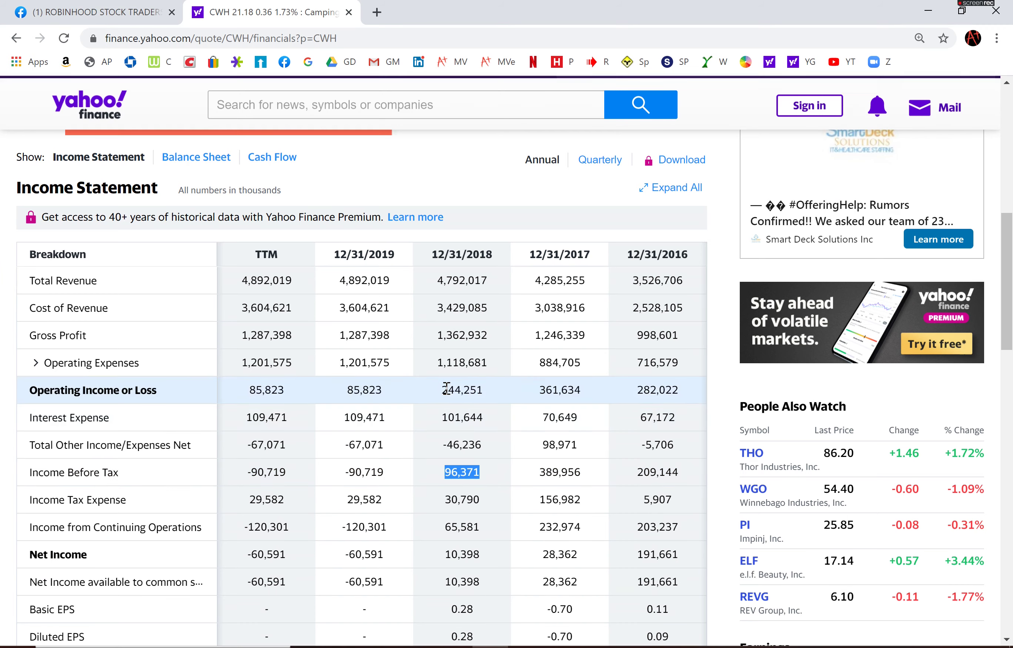
{"action": "key", "text": "alt+Tab"}
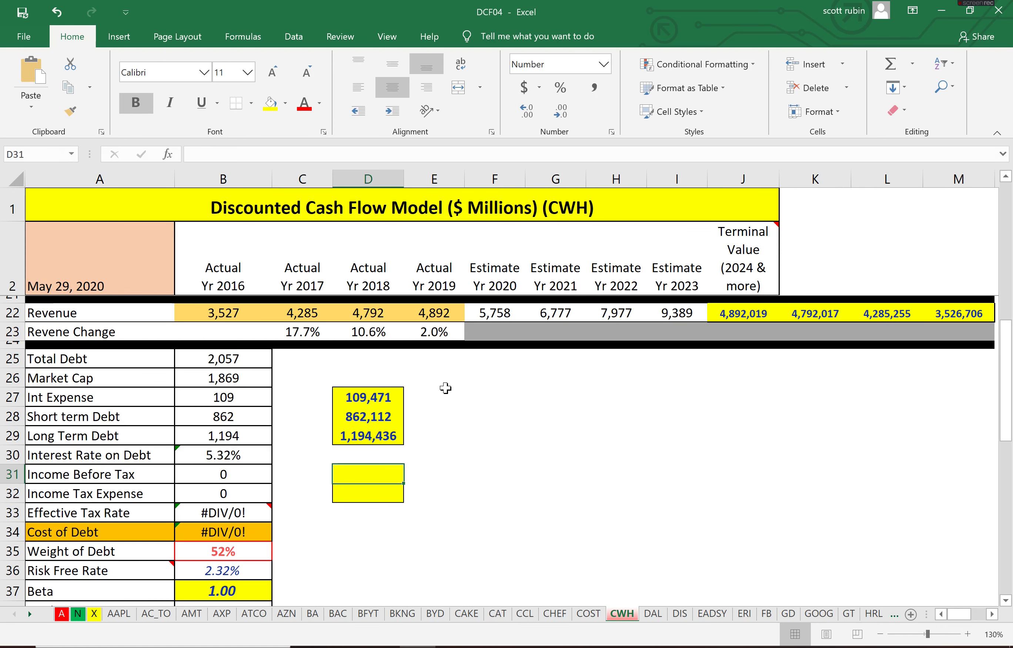
{"action": "type", "text": "96371"}
{"action": "key", "text": "Return"}
{"action": "key", "text": "alt+Tab"}
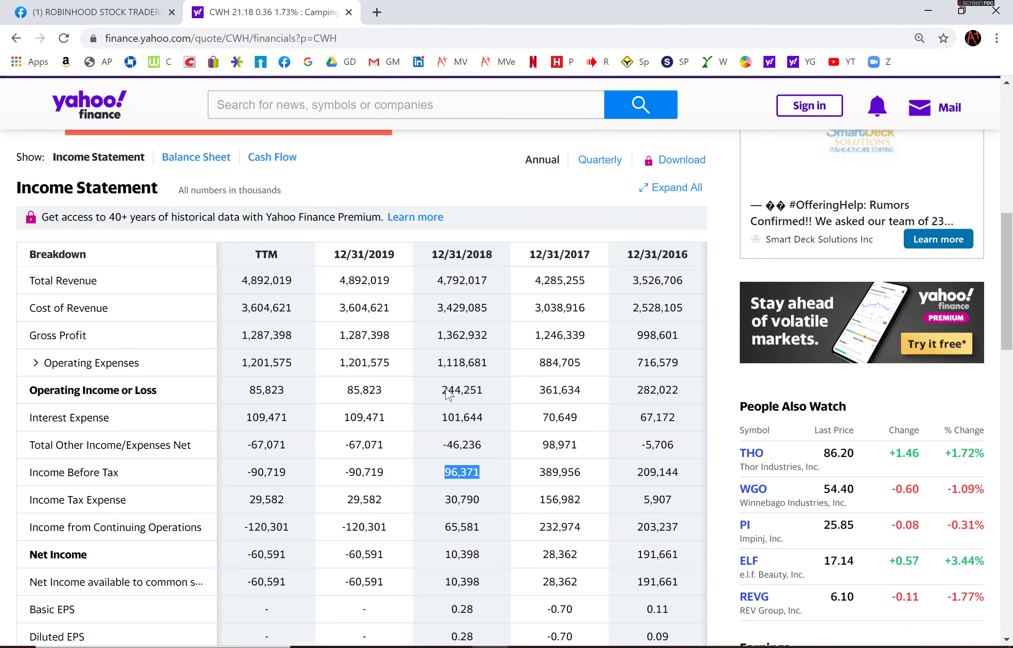
Step: Enter the 2018 tax expense of 30,790 in D32, giving 31.95% tax rate and 3.62% cost of debt
{"action": "left_click_drag", "start_coordinate": [480, 499], "coordinate": [444, 499]}
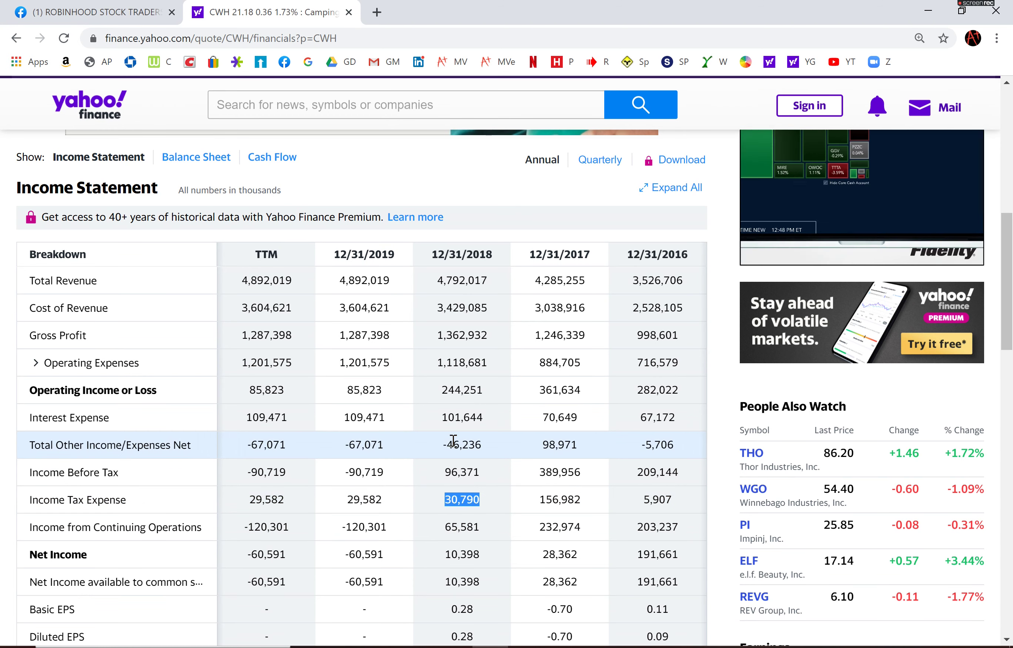
{"action": "key", "text": "alt+Tab"}
{"action": "type", "text": "30790"}
{"action": "key", "text": "Return"}
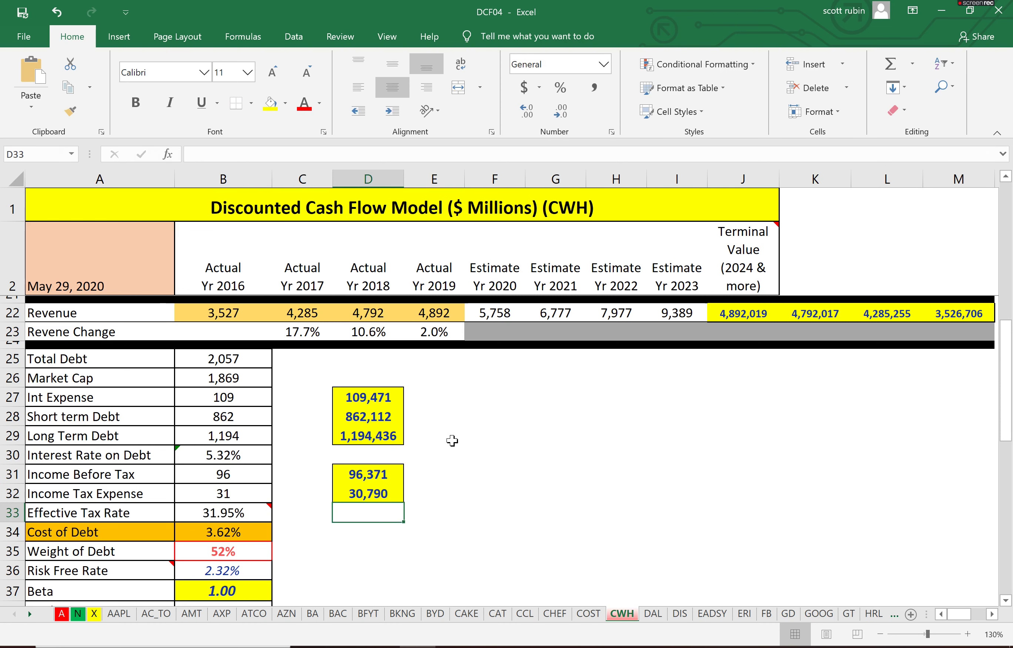
{"action": "key", "text": "Left"}
{"action": "key", "text": "Left"}
{"action": "key", "text": "Down"}
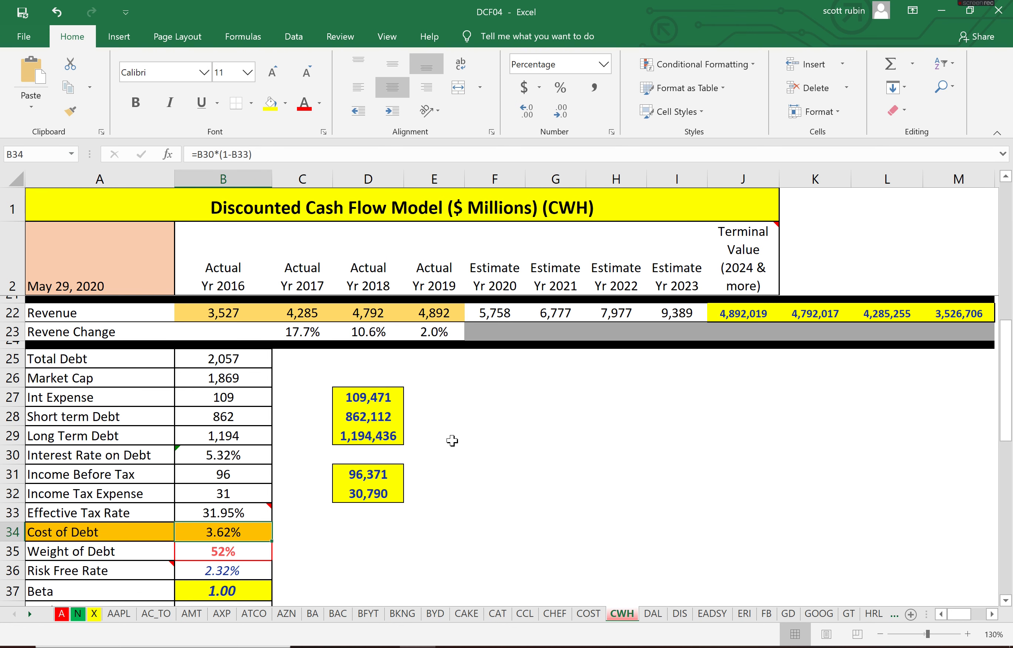
Step: Check the cost of debt, weight of debt and 6.66% WACC values in B34–B41
{"action": "key", "text": "Down"}
{"action": "key", "text": "Down"}
{"action": "key", "text": "Down"}
{"action": "key", "text": "Down"}
{"action": "key", "text": "Down"}
{"action": "key", "text": "Down"}
{"action": "key", "text": "Down"}
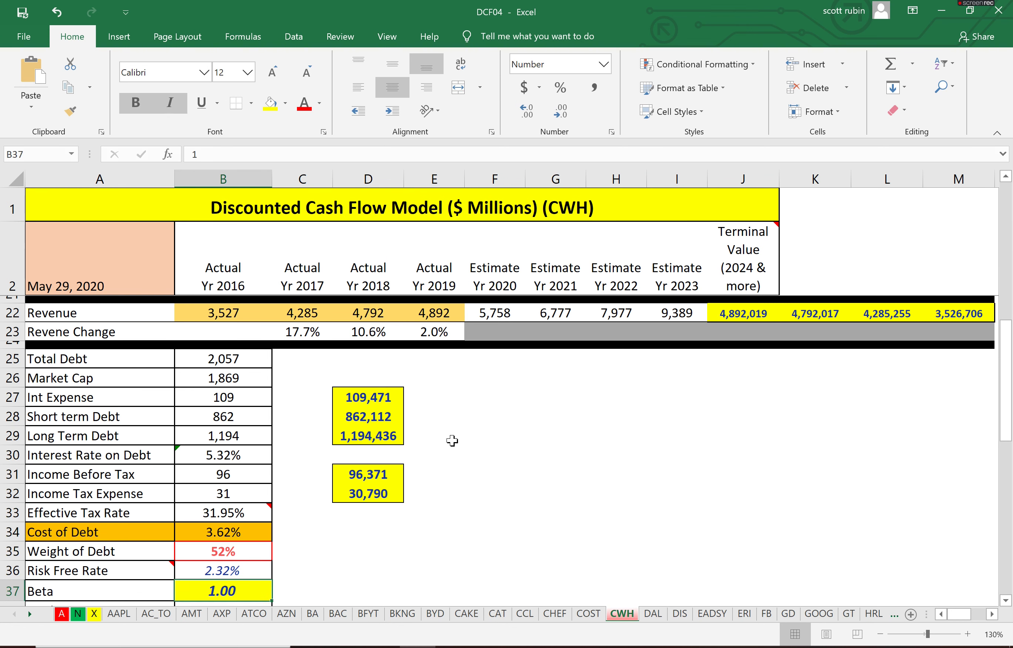
{"action": "key", "text": "Up"}
{"action": "key", "text": "Up"}
{"action": "key", "text": "Up"}
{"action": "key", "text": "Up"}
{"action": "key", "text": "Up"}
{"action": "key", "text": "Up"}
{"action": "key", "text": "Up"}
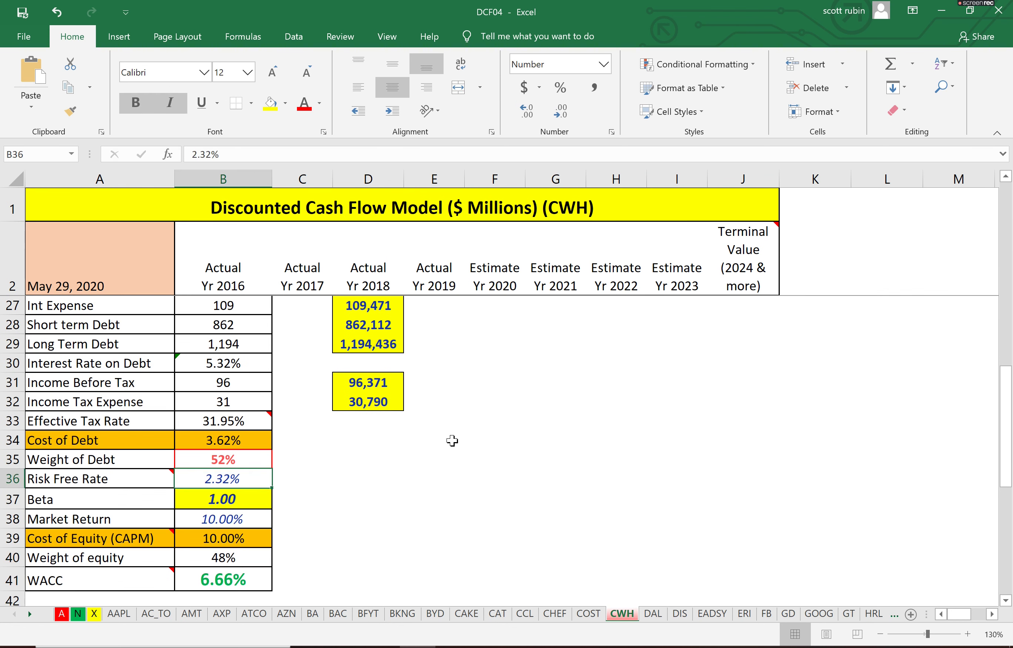
{"action": "key", "text": "Down"}
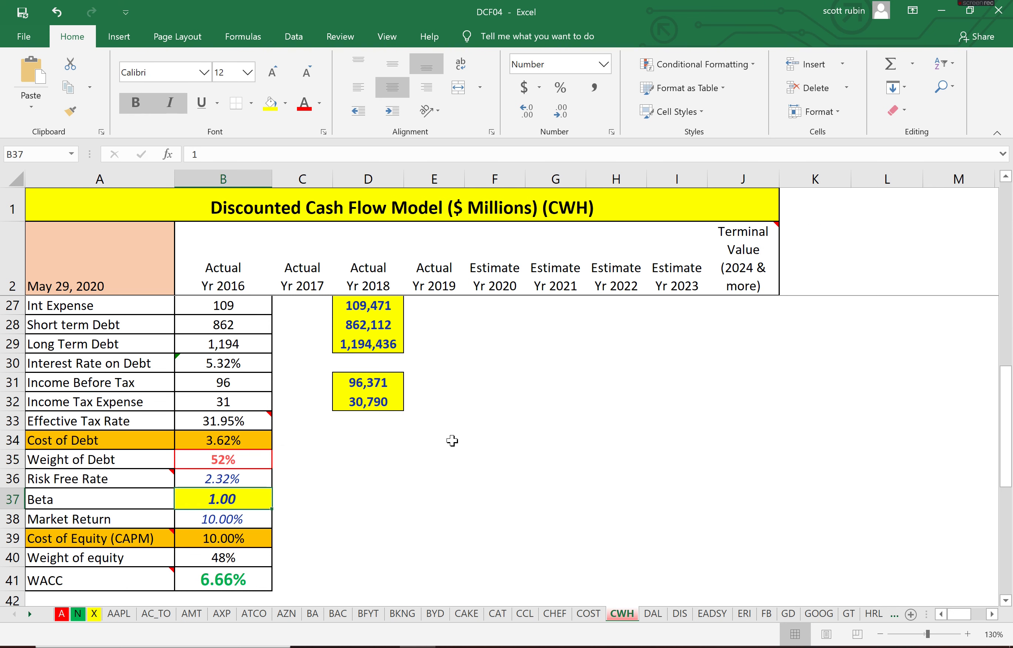
{"action": "key", "text": "alt+Tab"}
{"action": "type", "text": "00"}
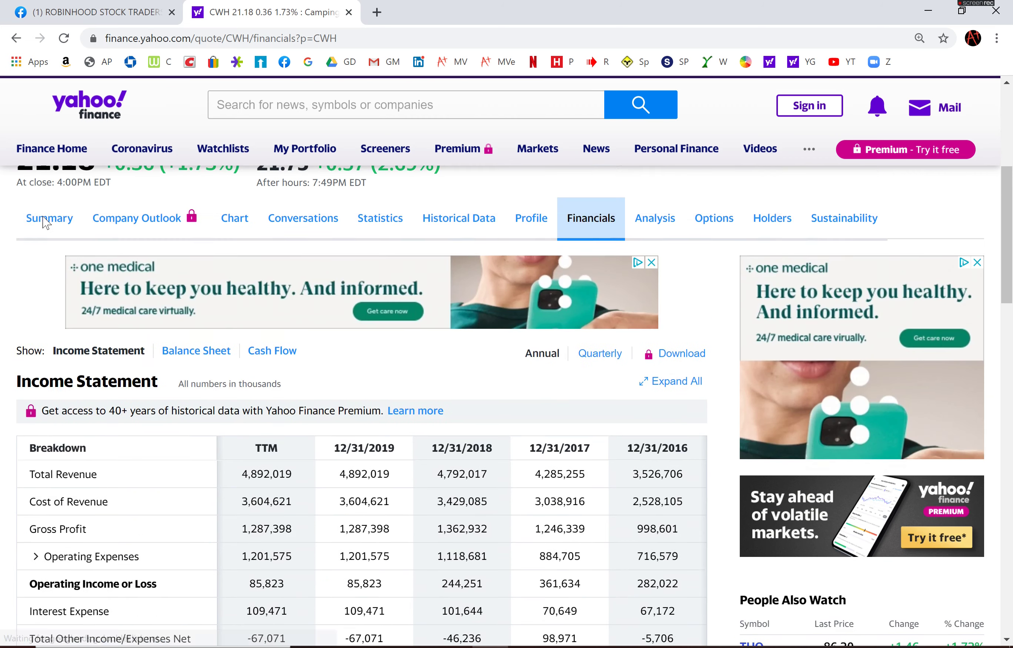
Step: Find CWH's 5-year monthly beta of 3.55 on the Yahoo Finance summary statistics
{"action": "left_click", "coordinate": [53, 247]}
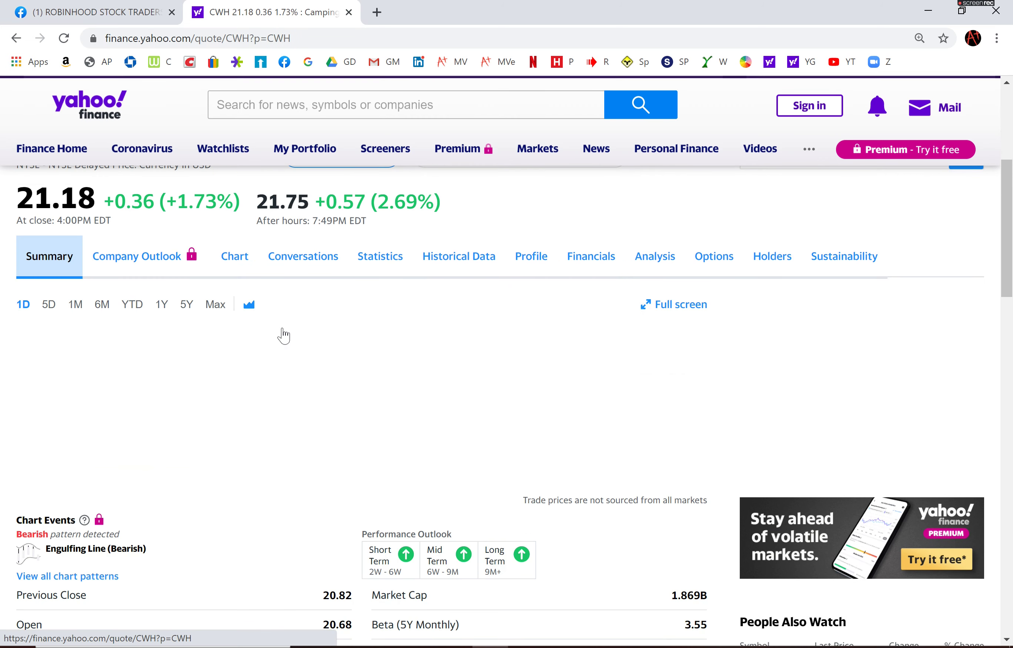
{"action": "scroll", "coordinate": [620, 460], "scroll_direction": "down", "scroll_amount": 3}
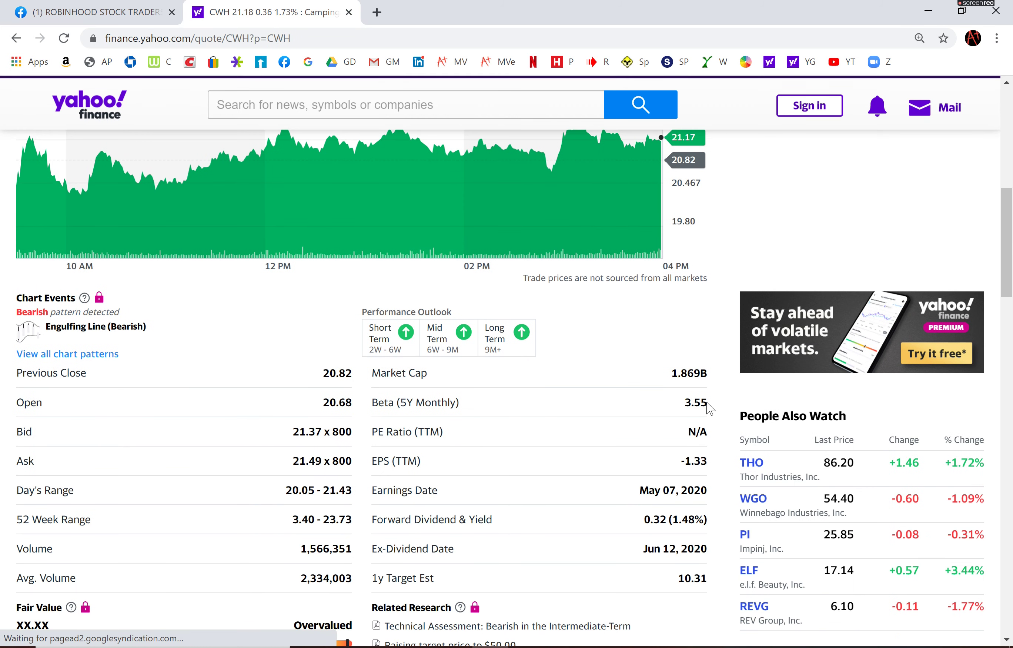
{"action": "left_click_drag", "start_coordinate": [708, 404], "coordinate": [679, 405]}
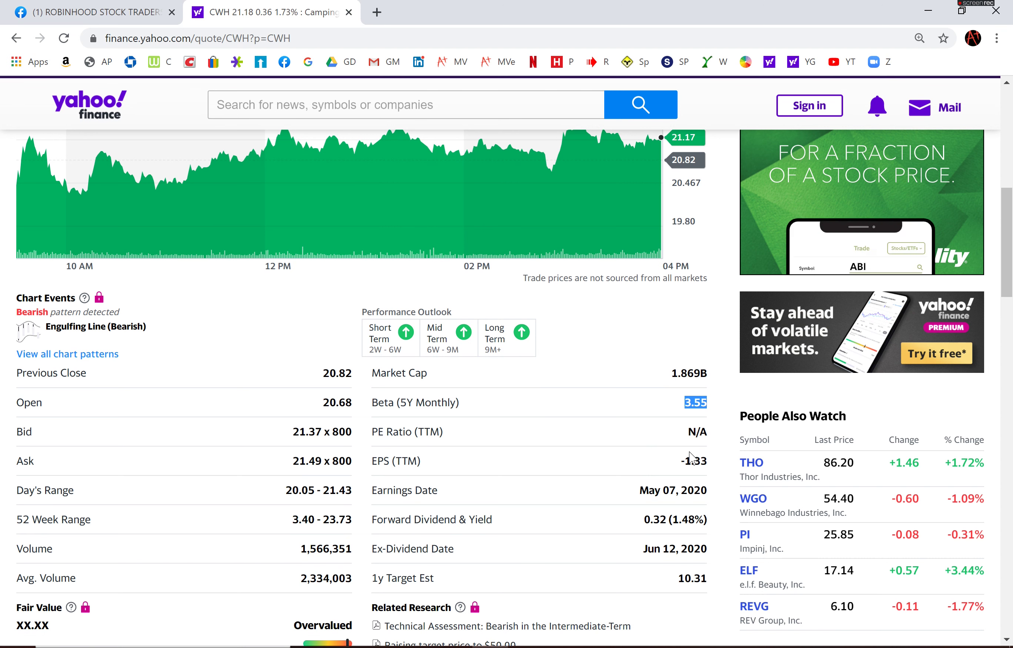
{"action": "key", "text": "alt+Tab"}
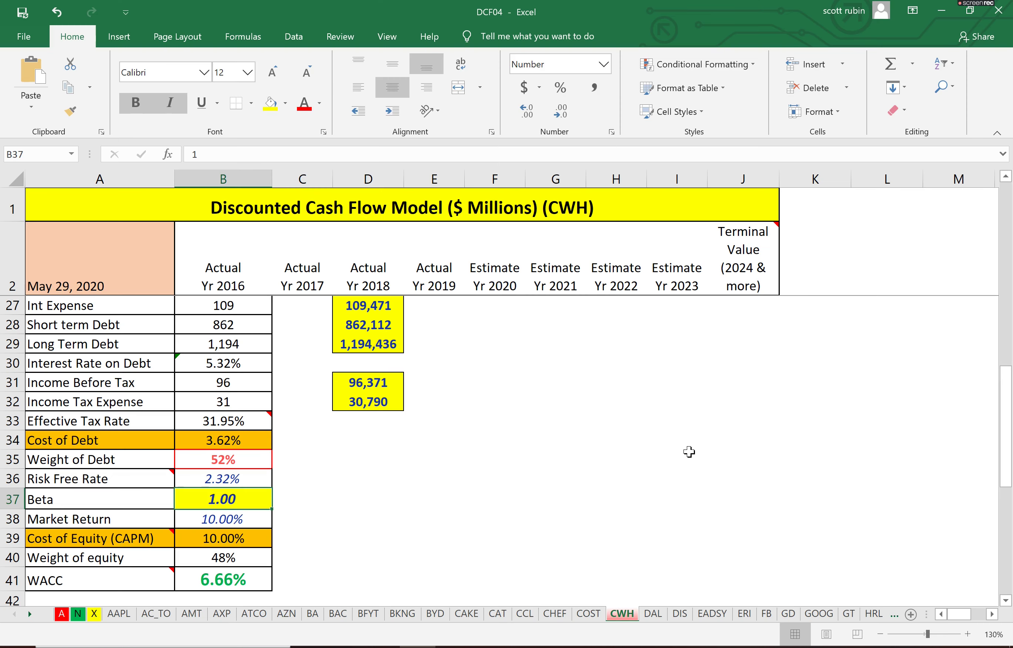
Step: Enter a Beta of 3.55 in B37
{"action": "type", "text": "3."}
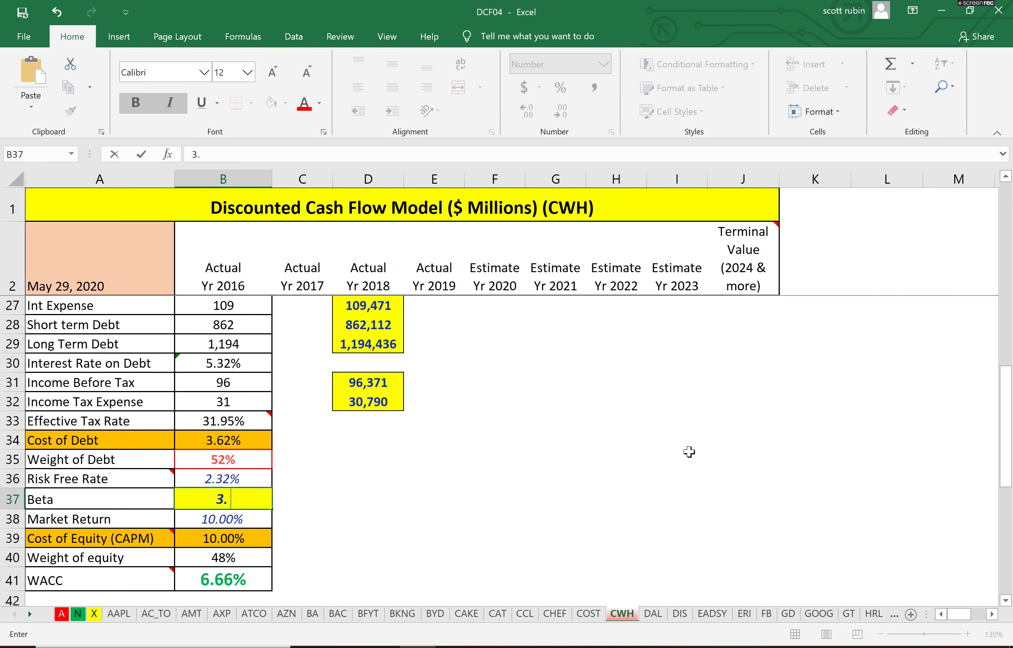
{"action": "type", "text": "55"}
{"action": "key", "text": "Return"}
{"action": "key", "text": "Down"}
{"action": "key", "text": "Down"}
{"action": "key", "text": "Down"}
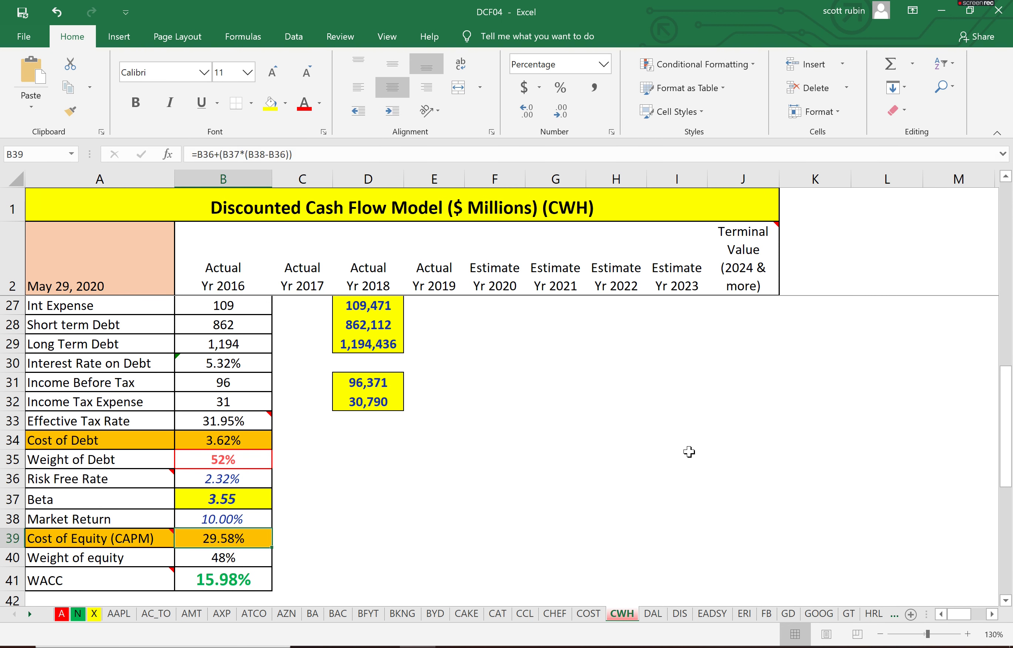
{"action": "key", "text": "Left"}
{"action": "key", "text": "Up"}
{"action": "key", "text": "Up"}
{"action": "key", "text": "Right"}
Step: Verify the Cost of Equity formula gives 29.58% and the WACC 15.98%
{"action": "key", "text": "Left"}
{"action": "key", "text": "Right"}
{"action": "key", "text": "Up"}
{"action": "key", "text": "Up"}
{"action": "key", "text": "Up"}
{"action": "key", "text": "Up"}
{"action": "key", "text": "Up"}
{"action": "key", "text": "Down"}
{"action": "key", "text": "Down"}
{"action": "key", "text": "Down"}
{"action": "key", "text": "Down"}
{"action": "key", "text": "Down"}
{"action": "key", "text": "Down"}
{"action": "key", "text": "Down"}
{"action": "key", "text": "Up"}
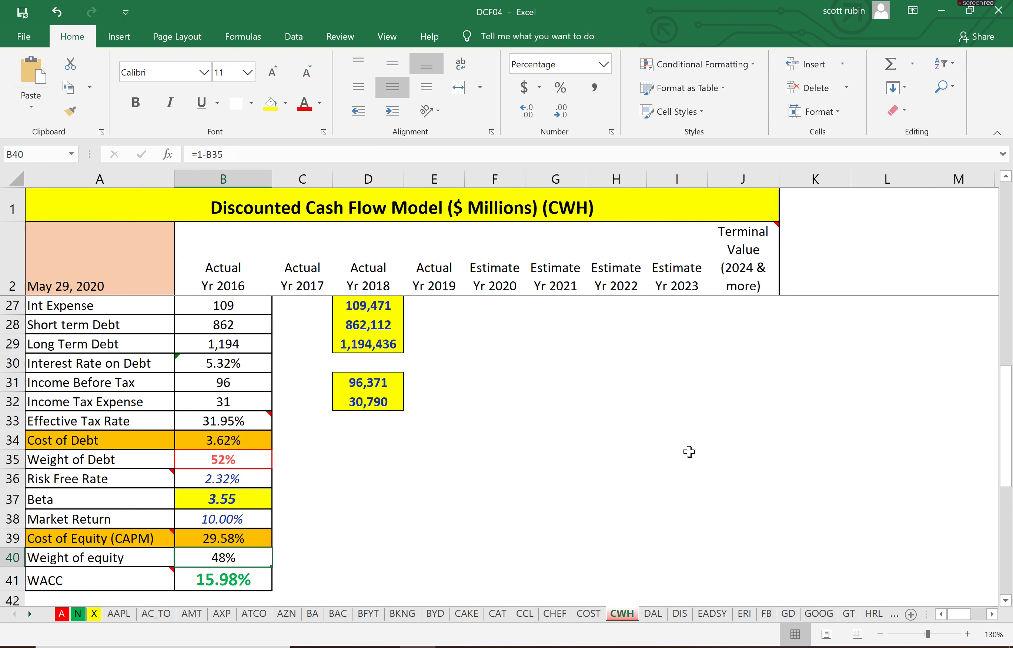
{"action": "key", "text": "Down"}
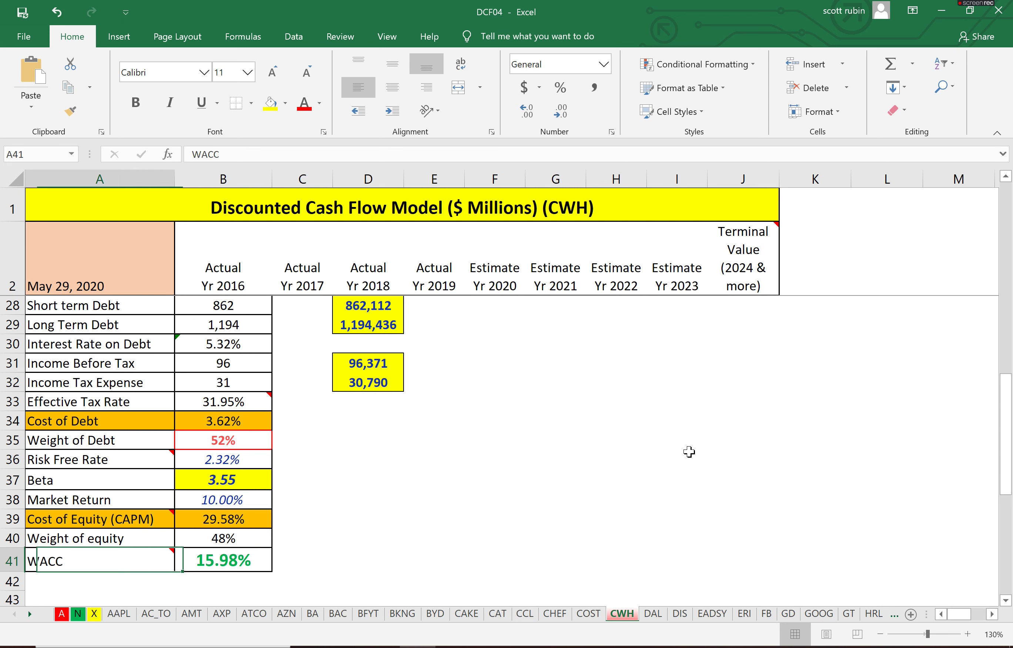
Step: Recheck the Cost of Equity, Beta and WACC cells, then return to the 22.24 valuation summary
{"action": "key", "text": "Up"}
{"action": "key", "text": "Up"}
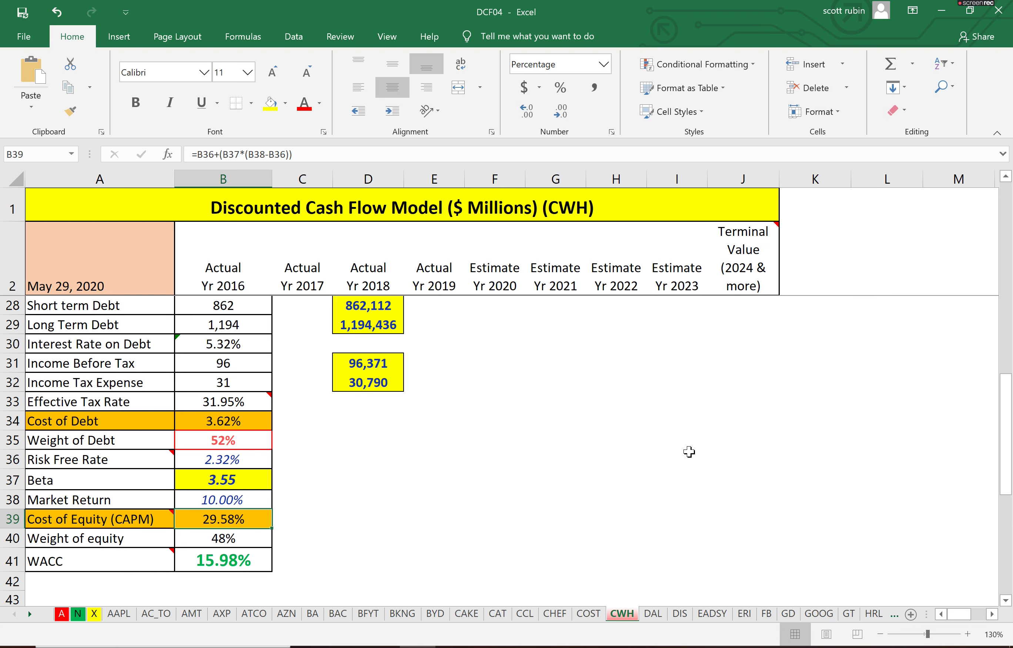
{"action": "key", "text": "Up"}
{"action": "key", "text": "Up"}
{"action": "key", "text": "Down"}
{"action": "key", "text": "Down"}
{"action": "key", "text": "Down"}
{"action": "key", "text": "Down"}
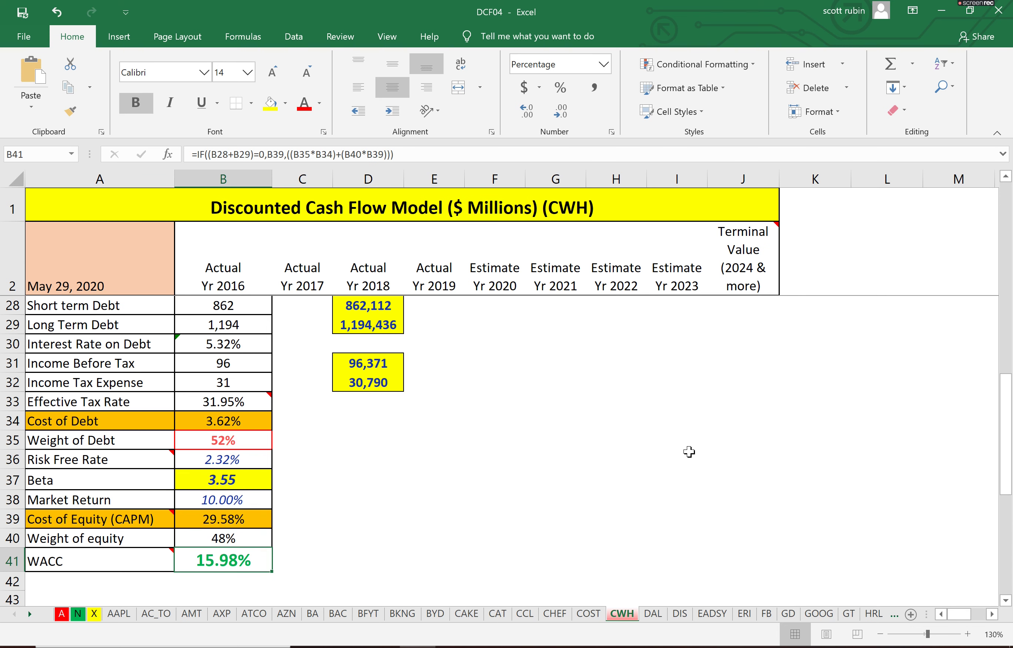
{"action": "key", "text": "Up"}
{"action": "key", "text": "Up"}
{"action": "key", "text": "Up"}
{"action": "key", "text": "Up"}
{"action": "key", "text": "Up"}
{"action": "key", "text": "Up"}
{"action": "key", "text": "Up"}
{"action": "key", "text": "Up"}
{"action": "key", "text": "Up"}
{"action": "key", "text": "Up"}
{"action": "key", "text": "Up"}
{"action": "key", "text": "Up"}
{"action": "key", "text": "Up"}
{"action": "key", "text": "Up"}
{"action": "key", "text": "Up"}
{"action": "key", "text": "Up"}
{"action": "key", "text": "Up"}
{"action": "key", "text": "Up"}
{"action": "key", "text": "Up"}
{"action": "key", "text": "Up"}
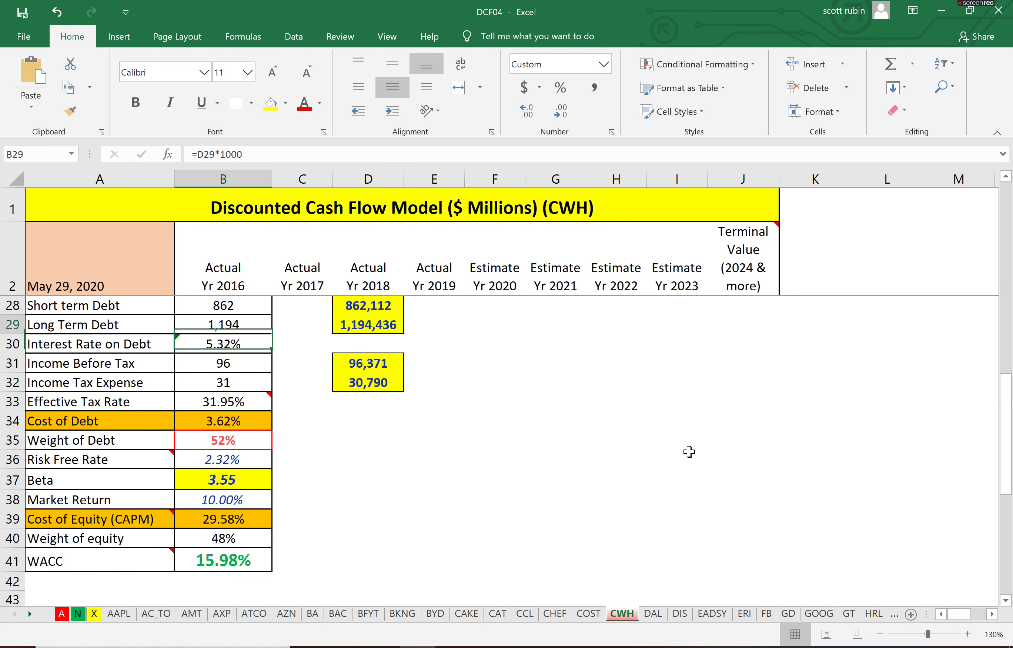
{"action": "key", "text": "Up"}
{"action": "key", "text": "Up"}
{"action": "key", "text": "Up"}
{"action": "key", "text": "Up"}
{"action": "key", "text": "Up"}
{"action": "key", "text": "Up"}
{"action": "key", "text": "Up"}
{"action": "key", "text": "Up"}
{"action": "key", "text": "Up"}
{"action": "key", "text": "Up"}
{"action": "key", "text": "Up"}
{"action": "key", "text": "Up"}
{"action": "key", "text": "Up"}
{"action": "key", "text": "Up"}
{"action": "key", "text": "Up"}
{"action": "key", "text": "Up"}
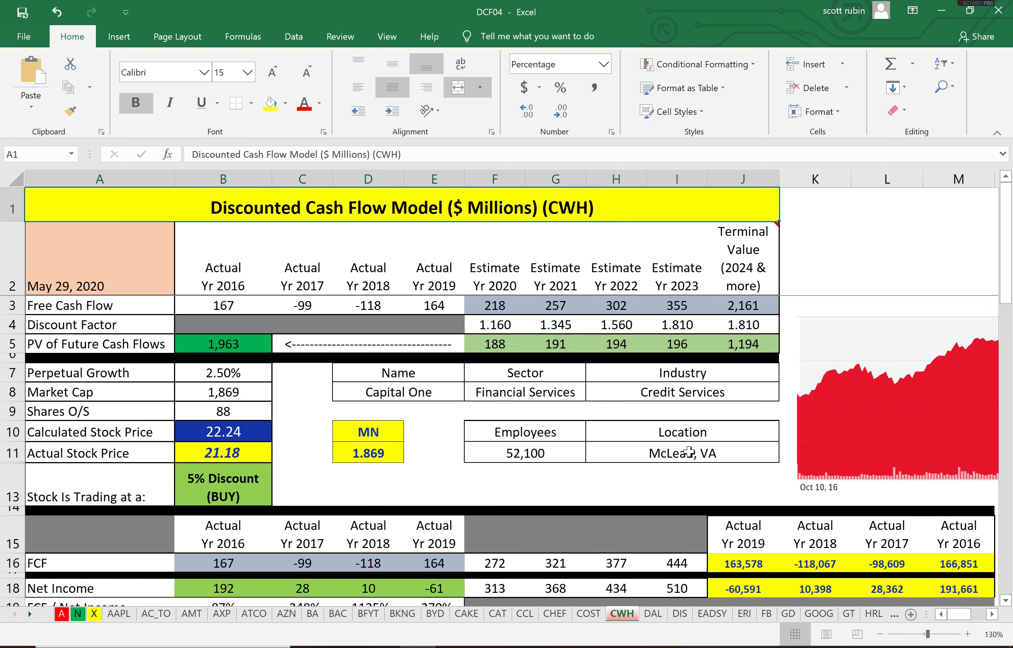
{"action": "key", "text": "Right"}
{"action": "key", "text": "Right"}
{"action": "key", "text": "Left"}
{"action": "key", "text": "Left"}
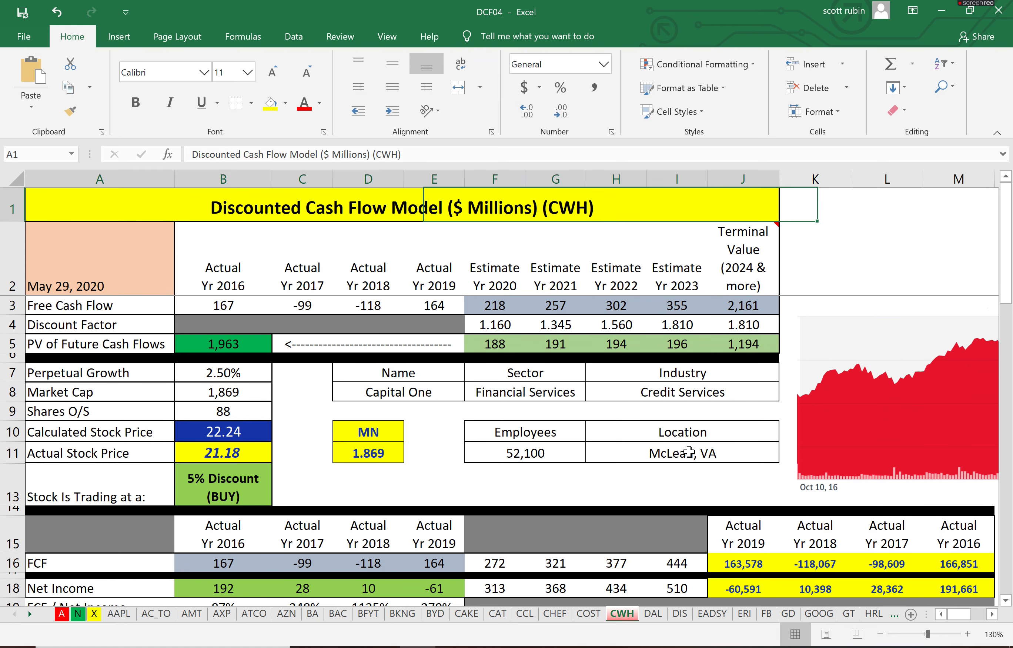
{"action": "key", "text": "Down"}
{"action": "key", "text": "Right"}
{"action": "key", "text": "Right"}
{"action": "key", "text": "Down"}
{"action": "key", "text": "Right"}
{"action": "key", "text": "Right"}
{"action": "key", "text": "Right"}
{"action": "key", "text": "Left"}
{"action": "key", "text": "Left"}
{"action": "key", "text": "Left"}
{"action": "key", "text": "Left"}
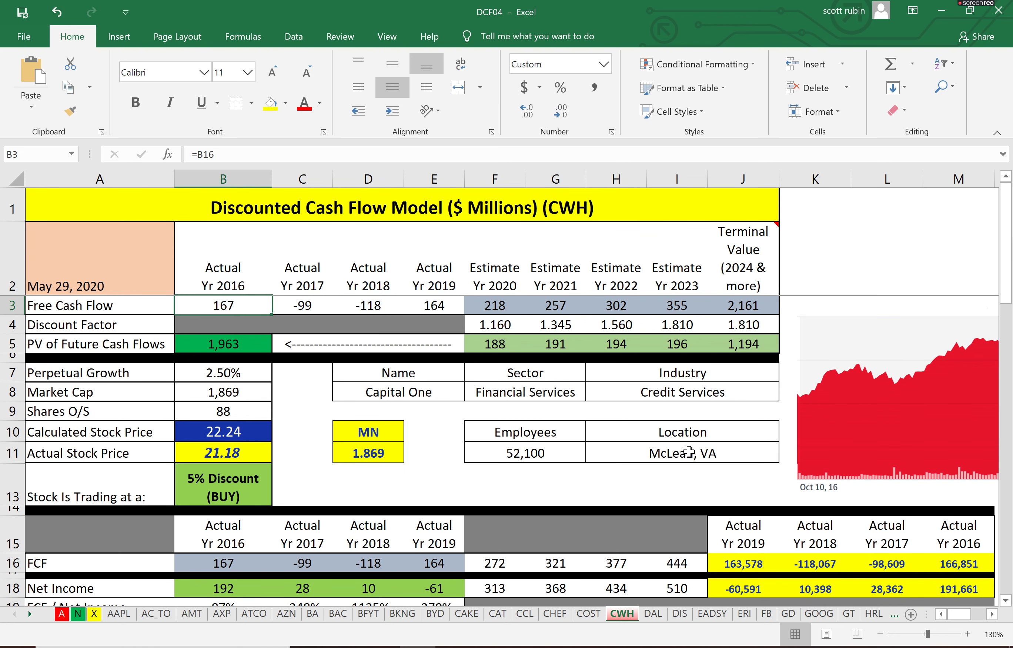
{"action": "key", "text": "Right"}
{"action": "key", "text": "Right"}
{"action": "key", "text": "Right"}
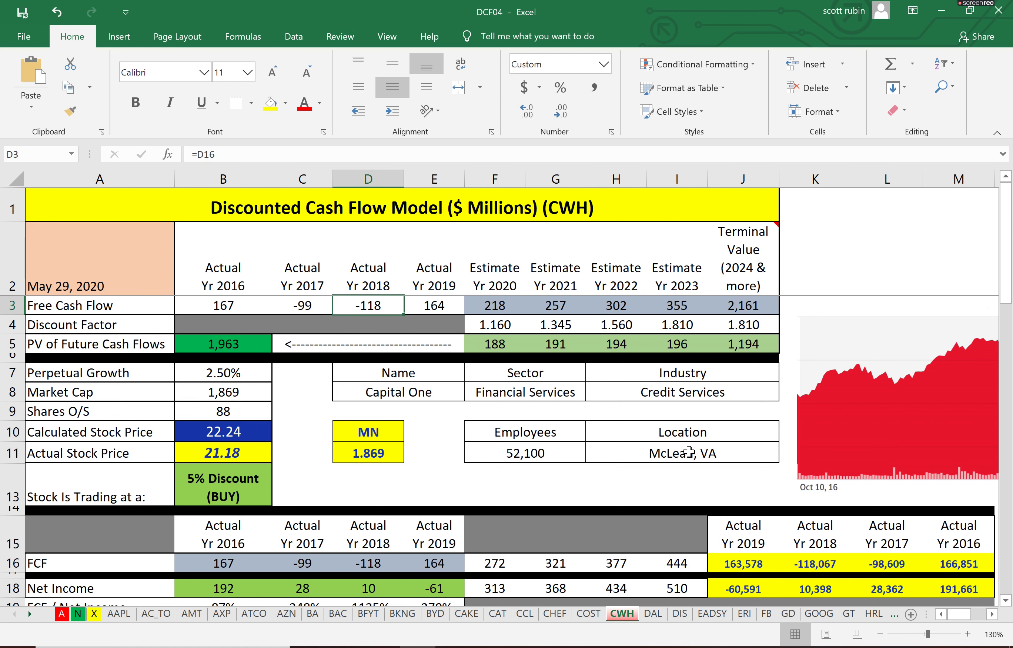
{"action": "key", "text": "Right"}
{"action": "key", "text": "Right"}
{"action": "key", "text": "Right"}
{"action": "key", "text": "Right"}
{"action": "key", "text": "Right"}
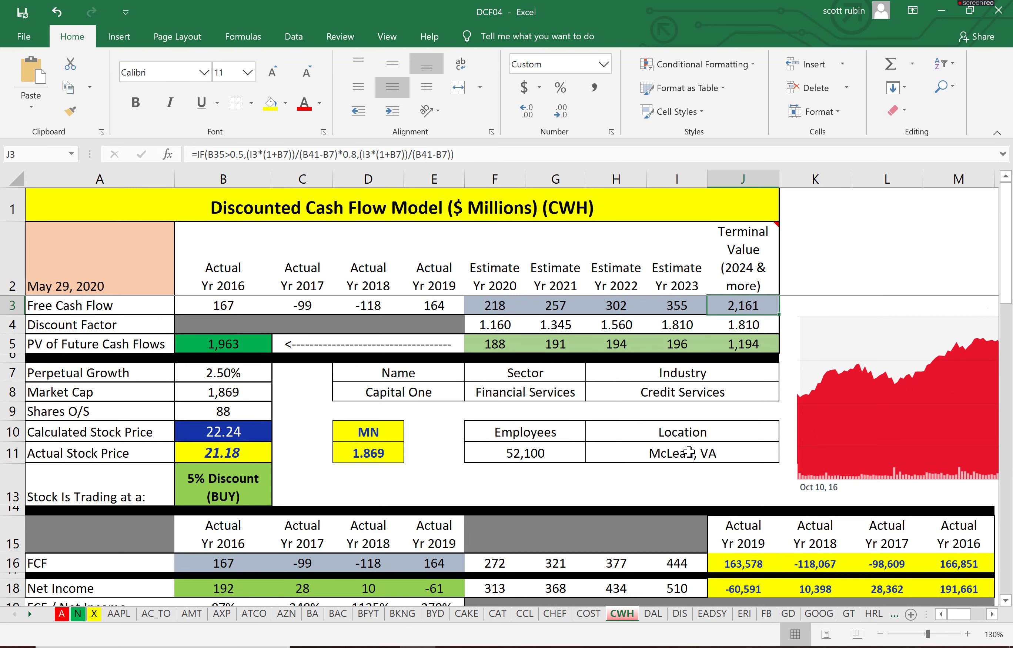
{"action": "key", "text": "Down"}
{"action": "key", "text": "Down"}
{"action": "key", "text": "Left"}
{"action": "key", "text": "Left"}
{"action": "key", "text": "Left"}
{"action": "key", "text": "Left"}
{"action": "key", "text": "Left"}
{"action": "key", "text": "Left"}
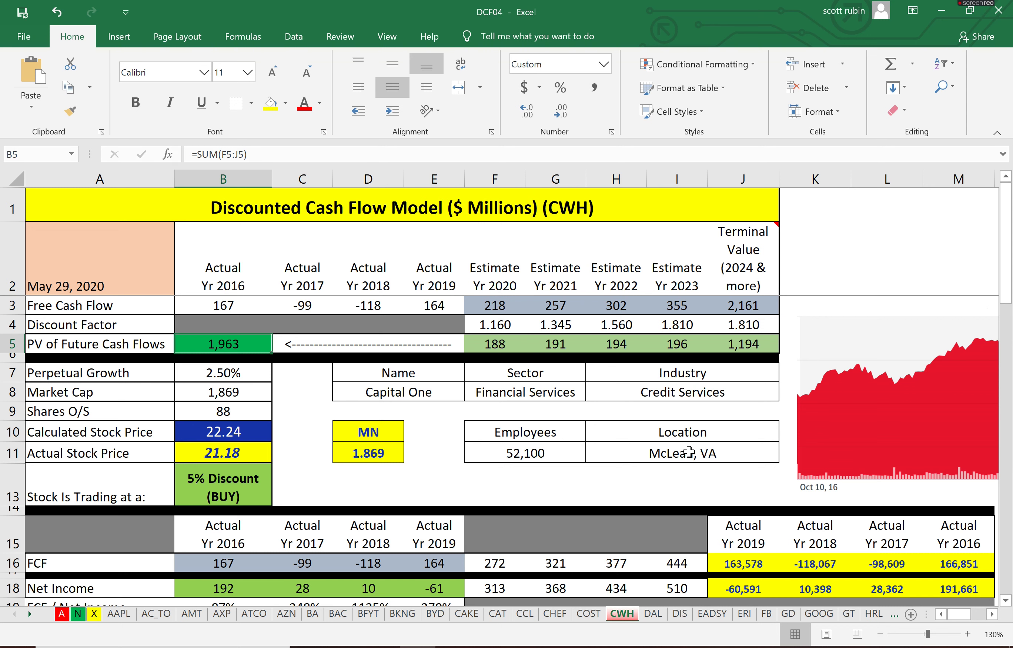
{"action": "key", "text": "Down"}
{"action": "key", "text": "Down"}
{"action": "key", "text": "Down"}
{"action": "key", "text": "Down"}
{"action": "key", "text": "Down"}
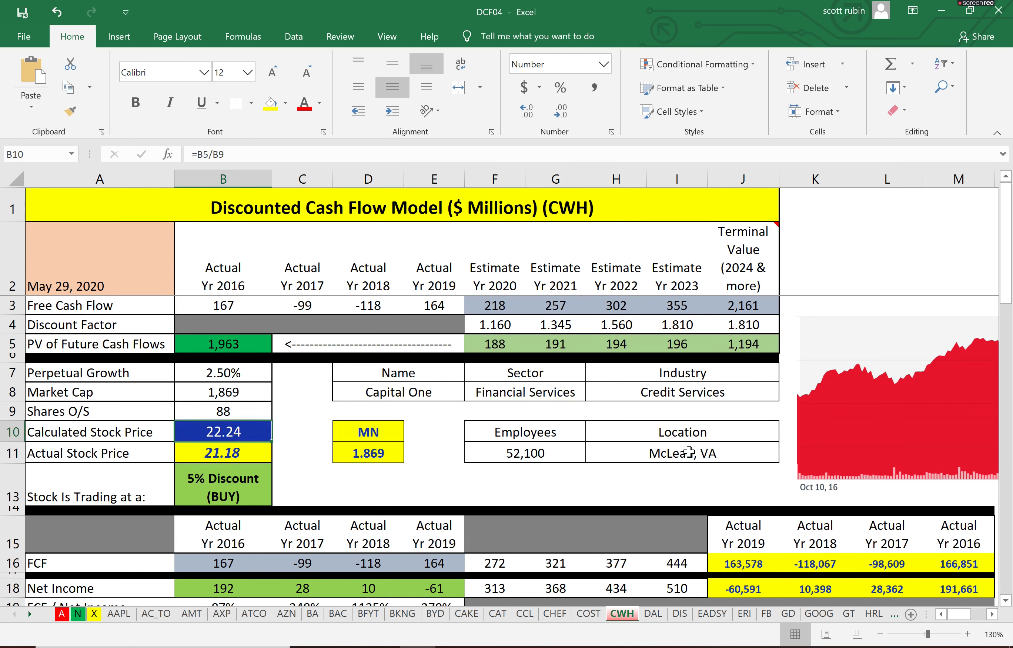
{"action": "key", "text": "Down"}
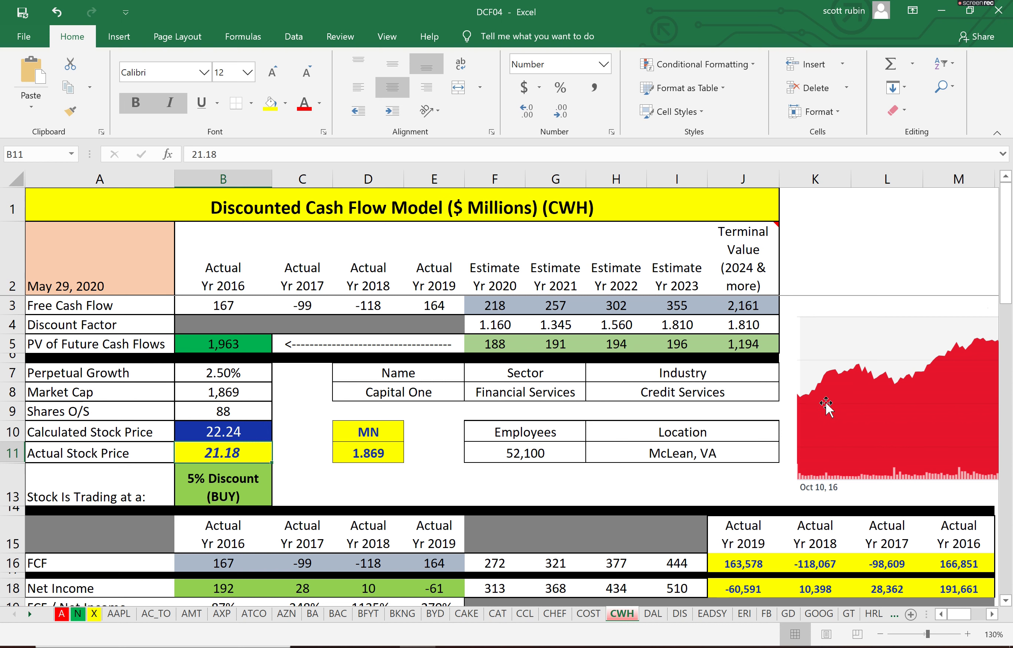
Step: Drag the CWH price-history chart left over the table so the whole chart is visible
{"action": "left_click_drag", "start_coordinate": [873, 383], "coordinate": [358, 375]}
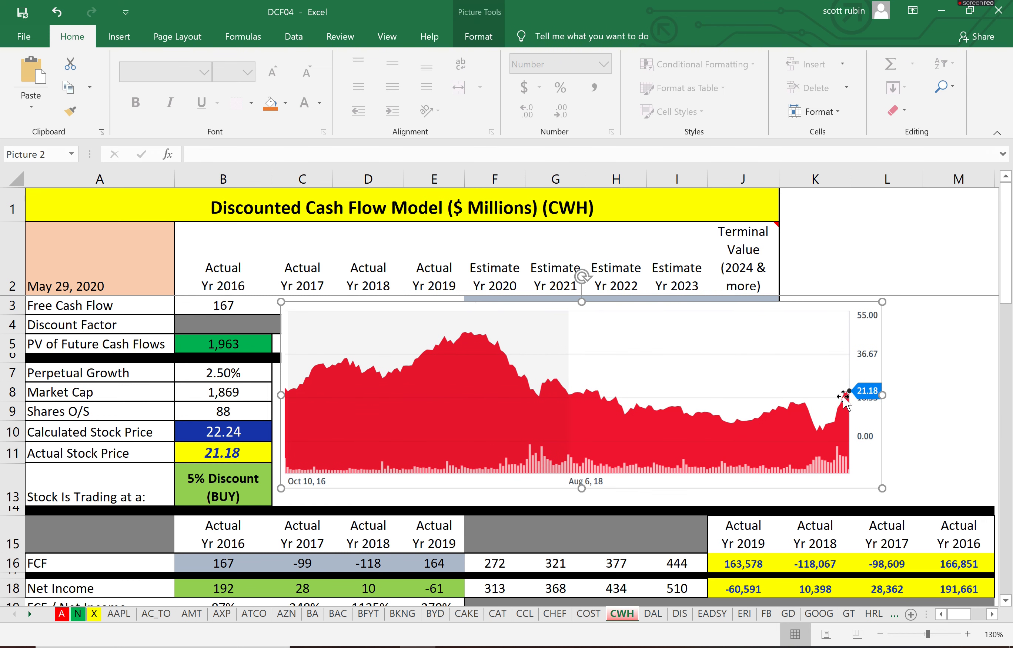